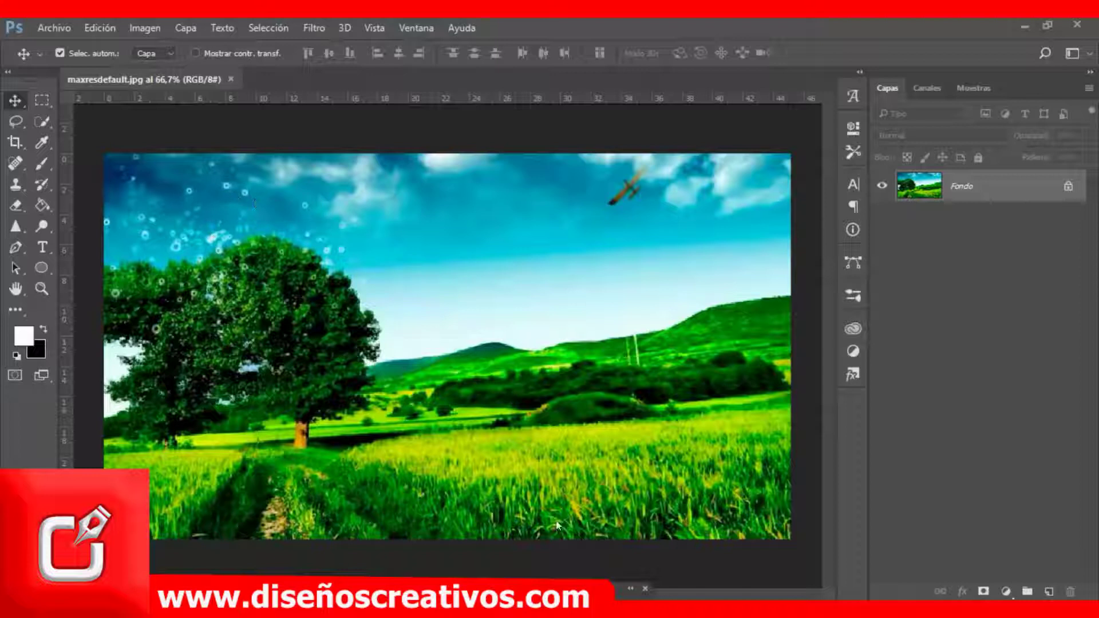
Step: Crop the landscape tighter by pulling the top-left and bottom-right corners inward, and commit
left_click(14, 142)
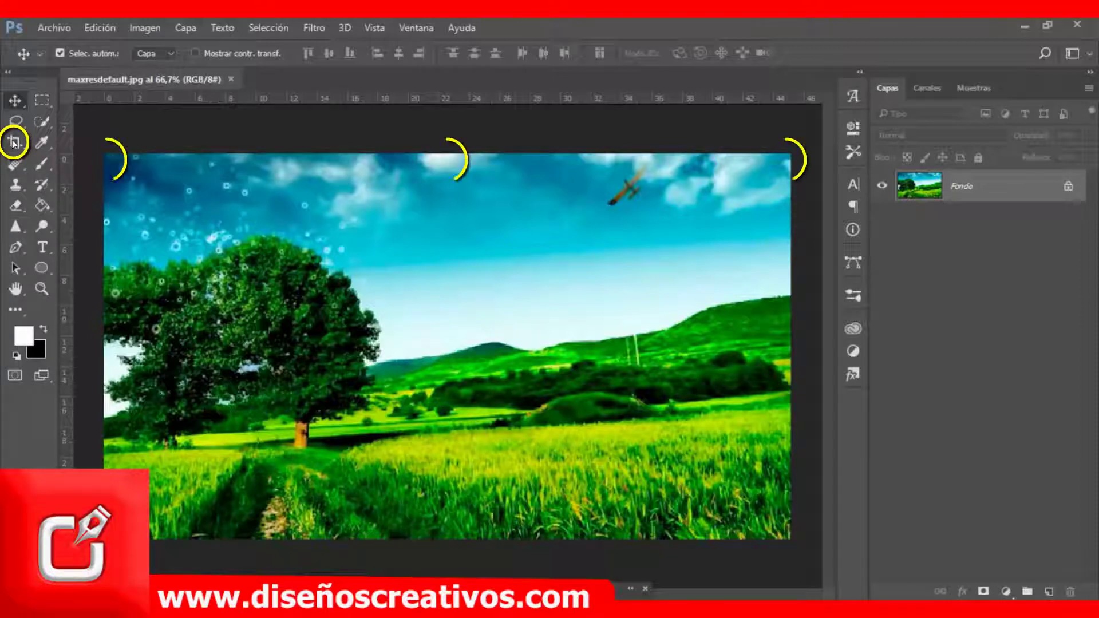
key("c")
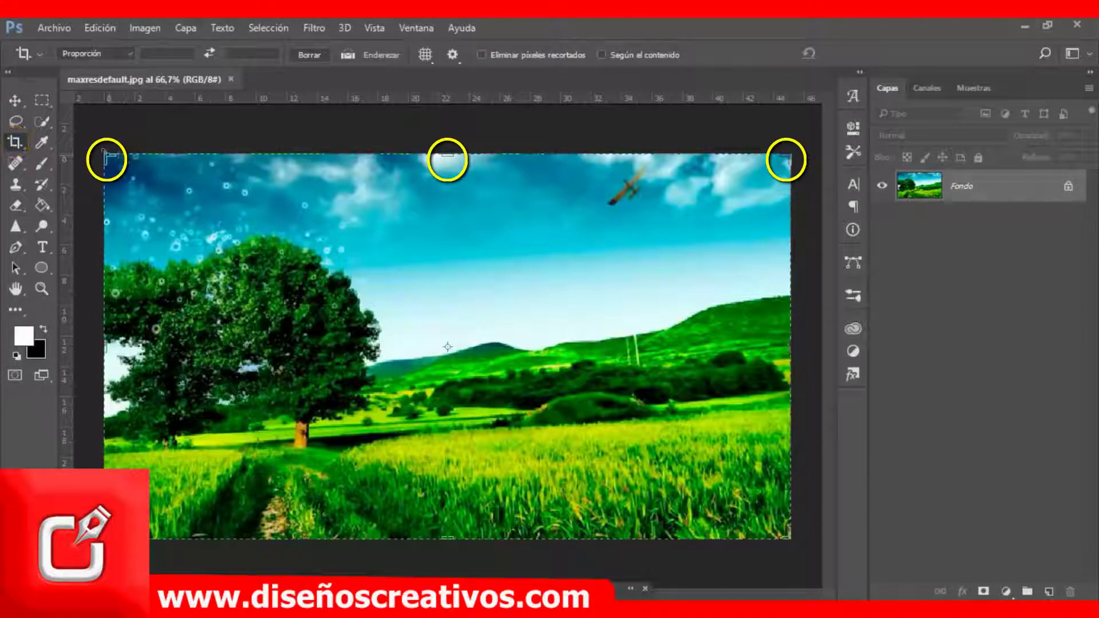
left_click_drag(105, 153, 140, 175)
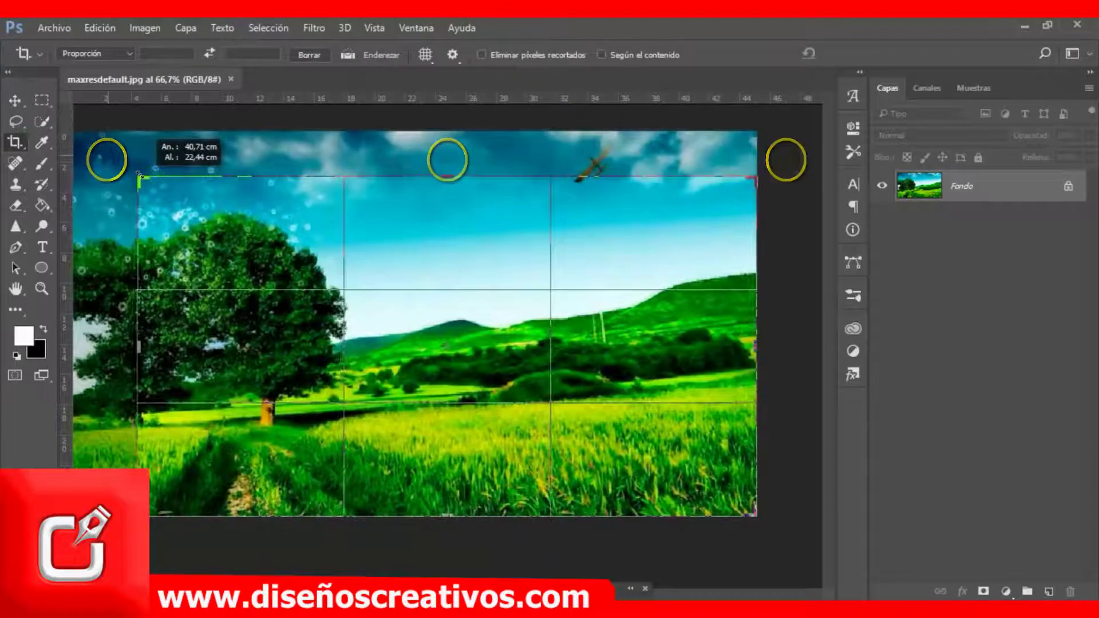
left_click_drag(140, 175, 127, 170)
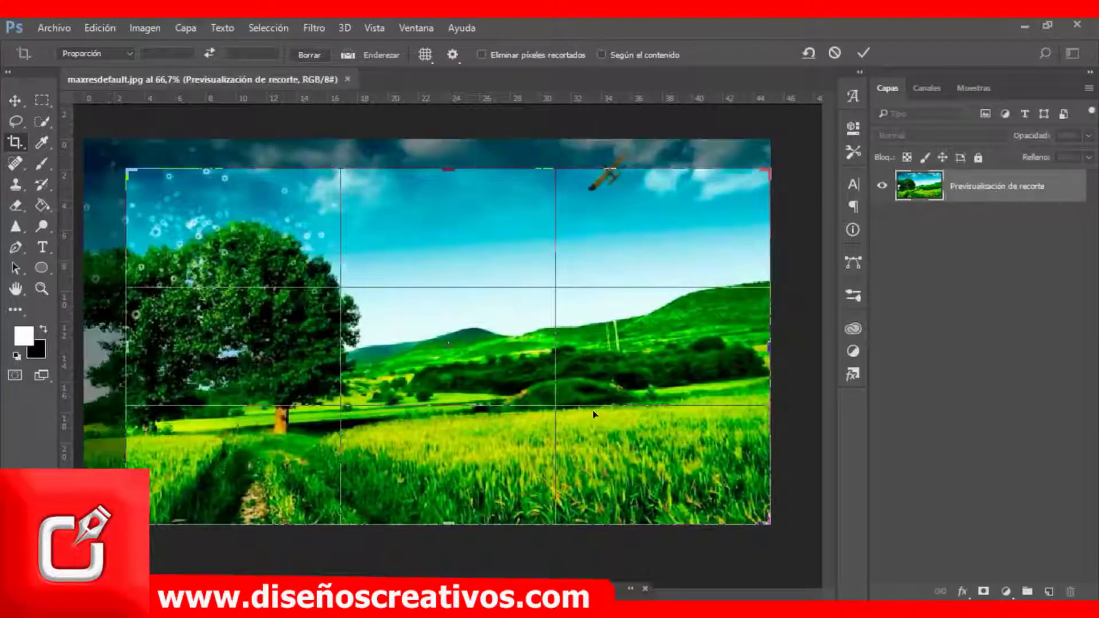
mouse_move(770, 524)
left_mouse_down()
mouse_move(713, 486)
mouse_move(737, 493)
left_mouse_up()
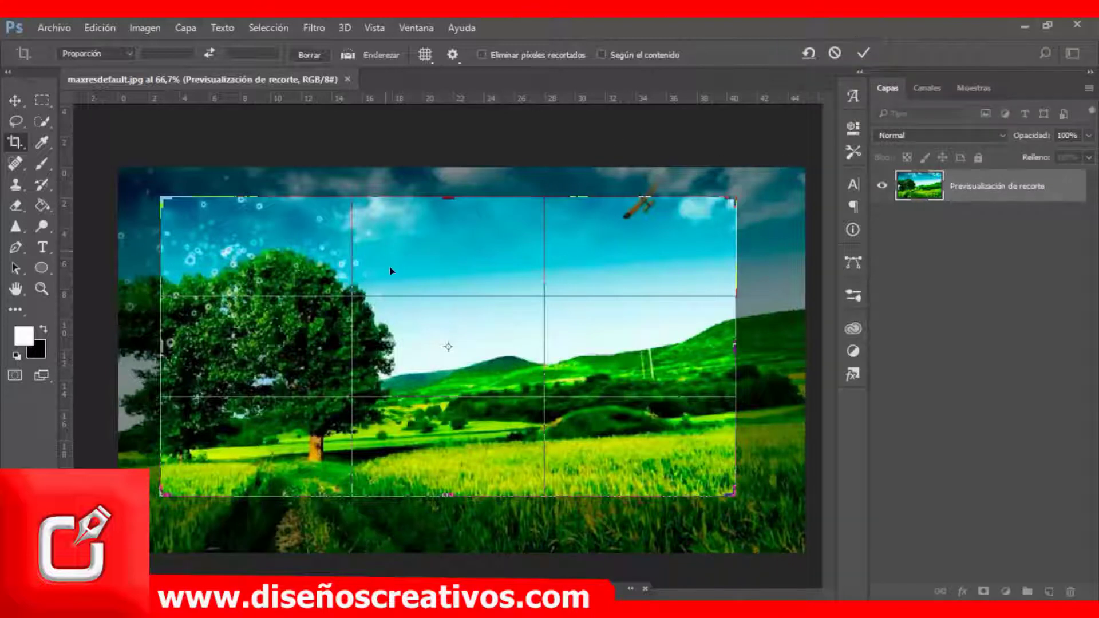
left_click(872, 47)
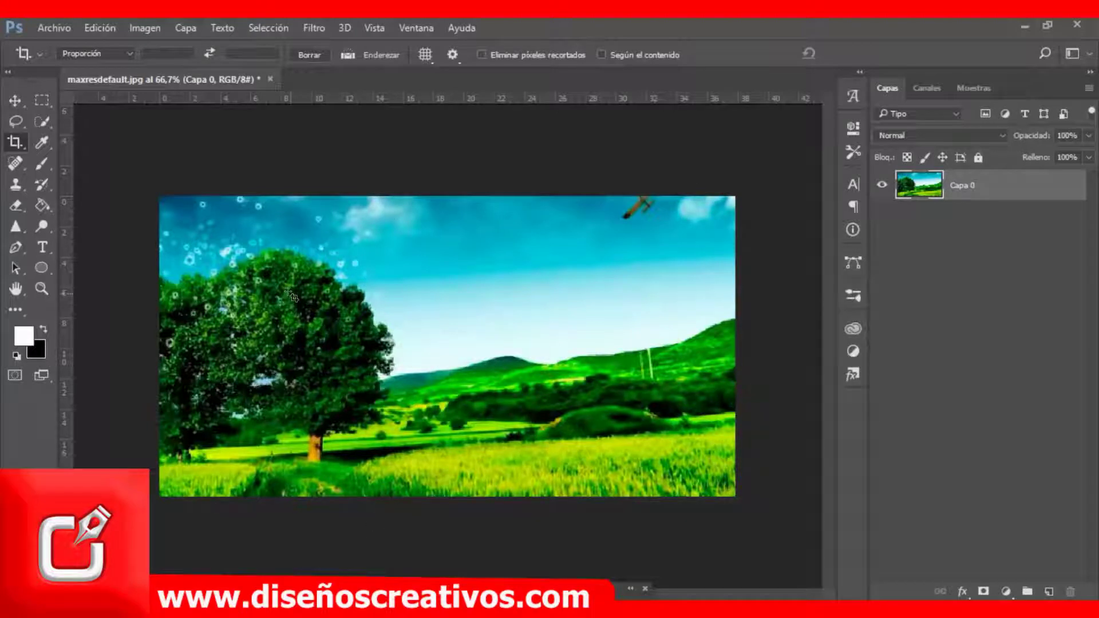
Step: Straighten the photo with a level line drawn along the field horizon, and apply the crop
left_click(291, 296)
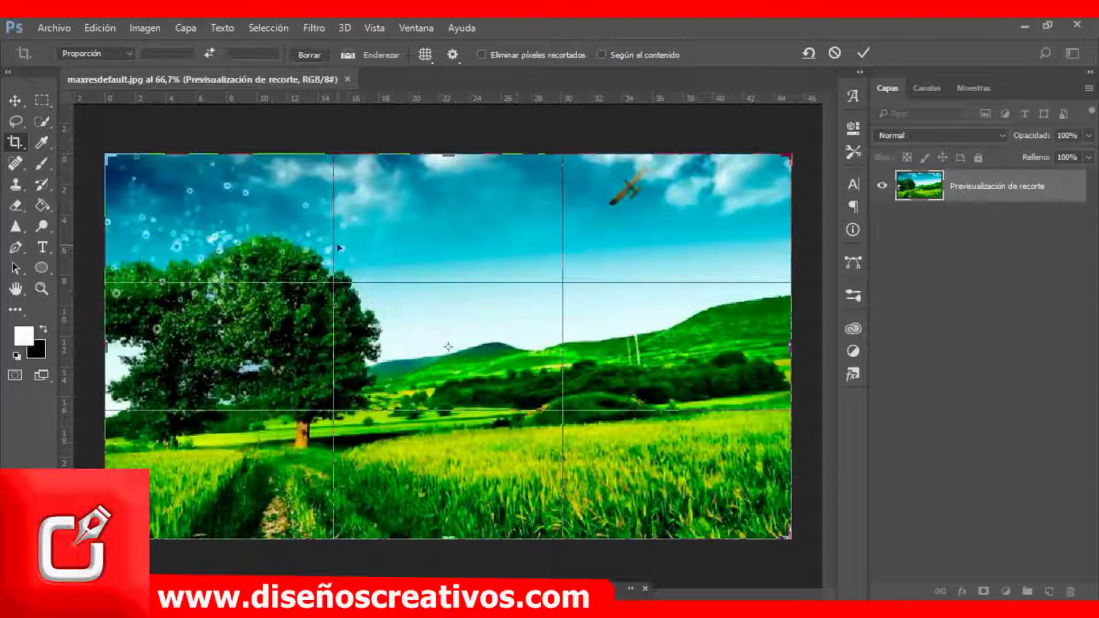
left_click(349, 56)
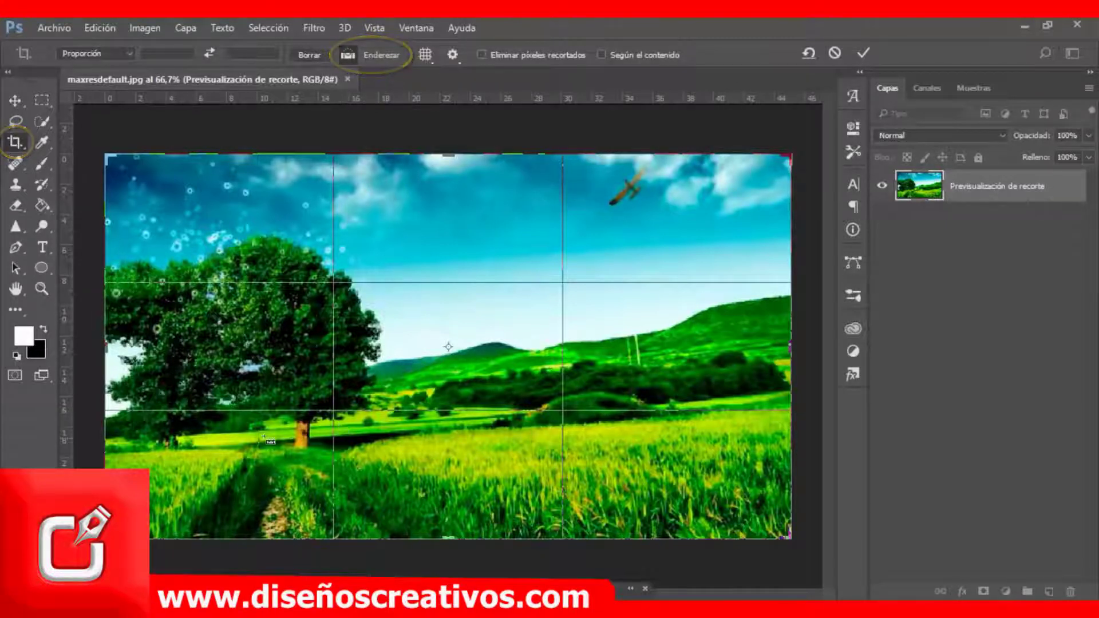
mouse_move(279, 442)
left_mouse_down()
mouse_move(431, 441)
mouse_move(589, 418)
left_mouse_up()
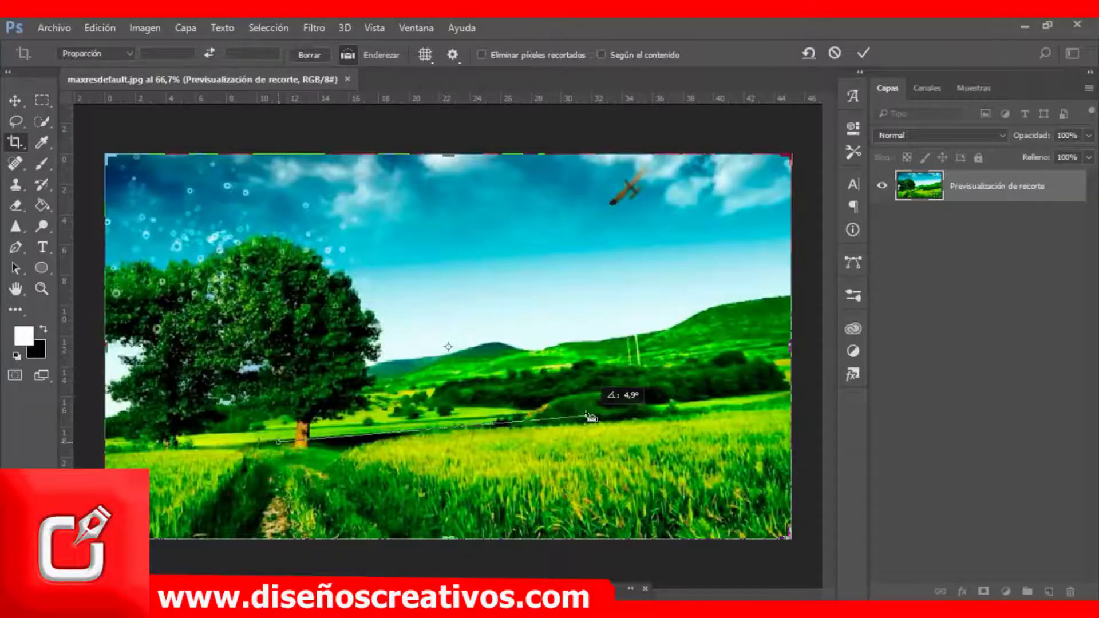
left_click_drag(587, 415, 587, 414)
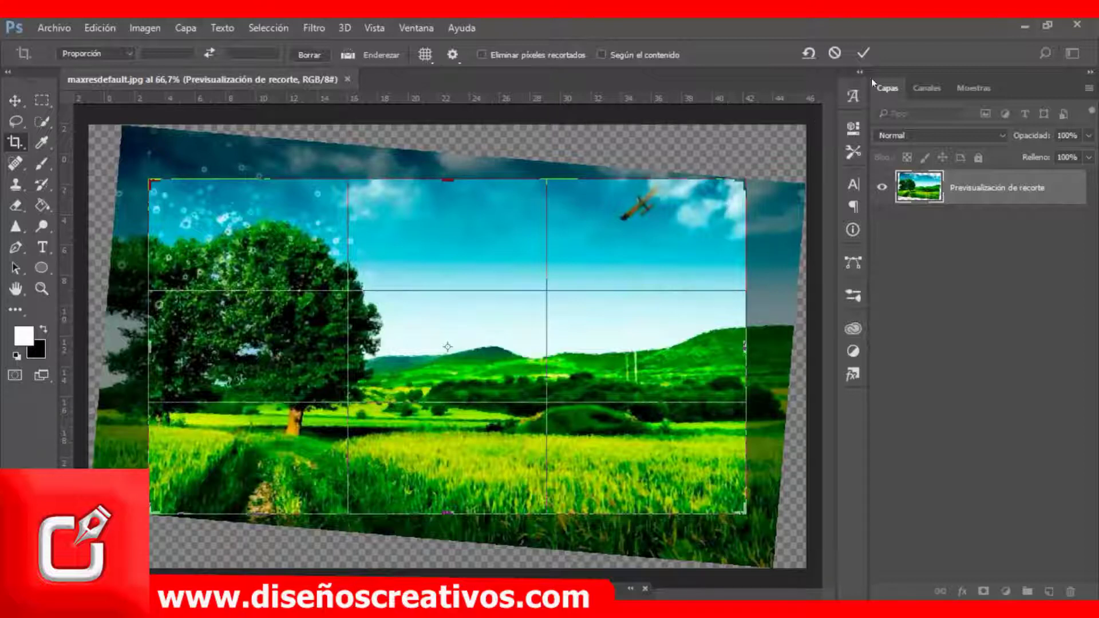
left_click(863, 53)
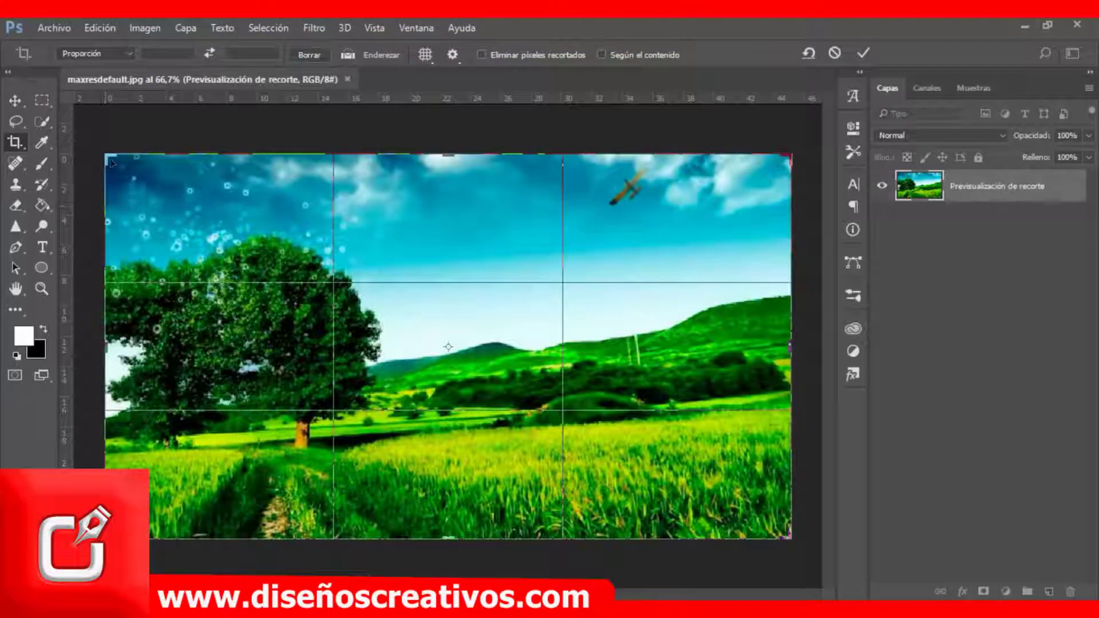
Step: Apply a tighter corner crop, then extend the top edge upward to reveal the retained trimmed areas
left_click_drag(104, 154, 146, 155)
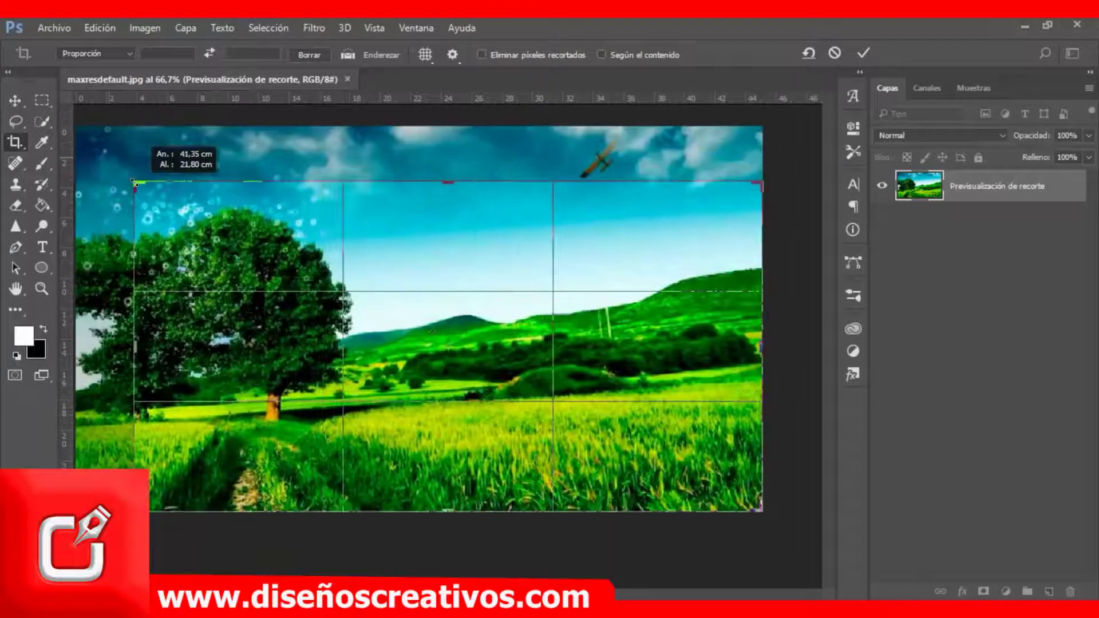
left_click_drag(759, 504, 713, 479)
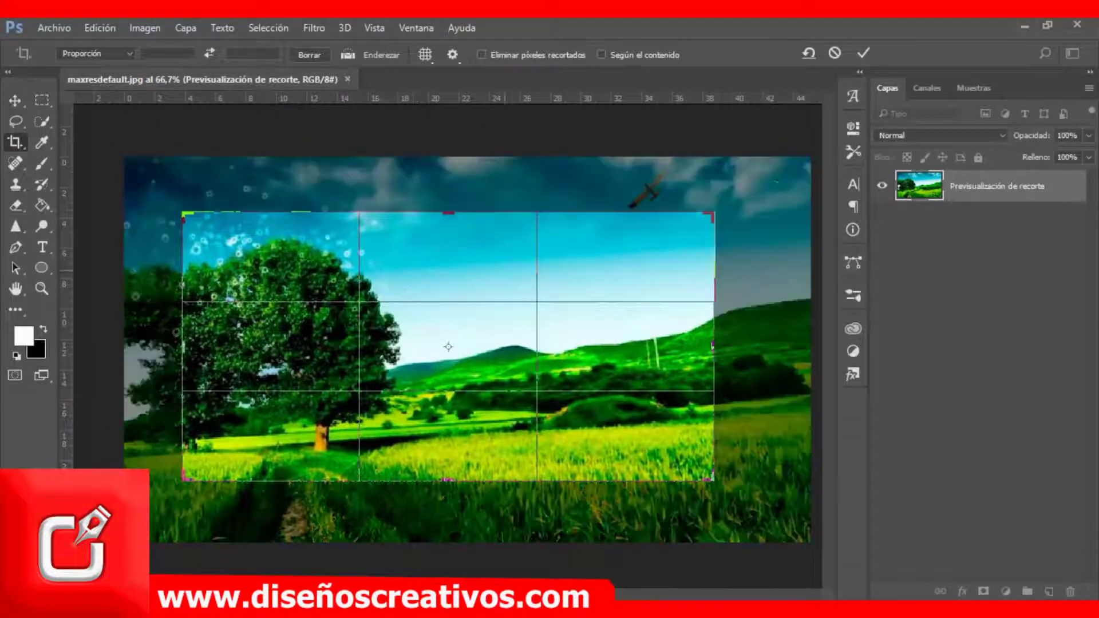
left_click(865, 54)
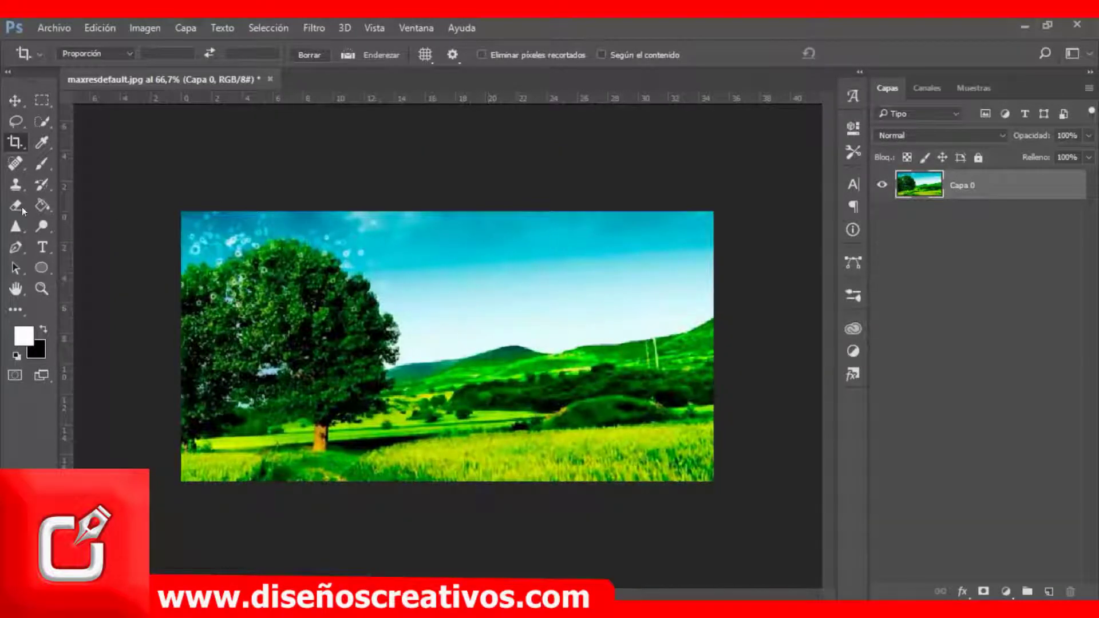
left_click(13, 143)
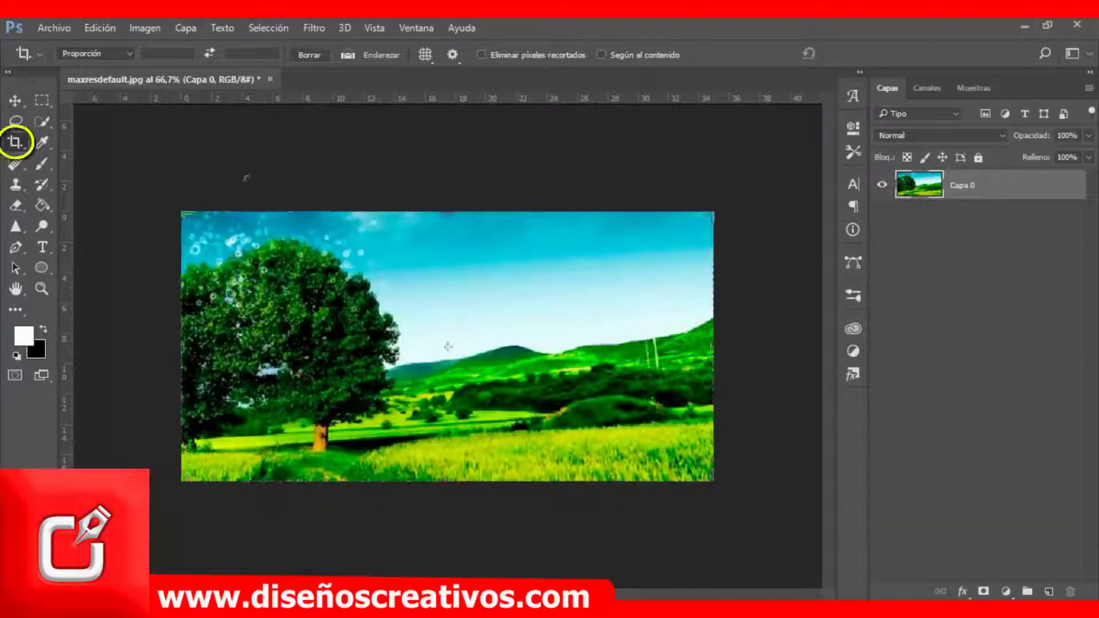
left_click_drag(442, 206, 447, 194)
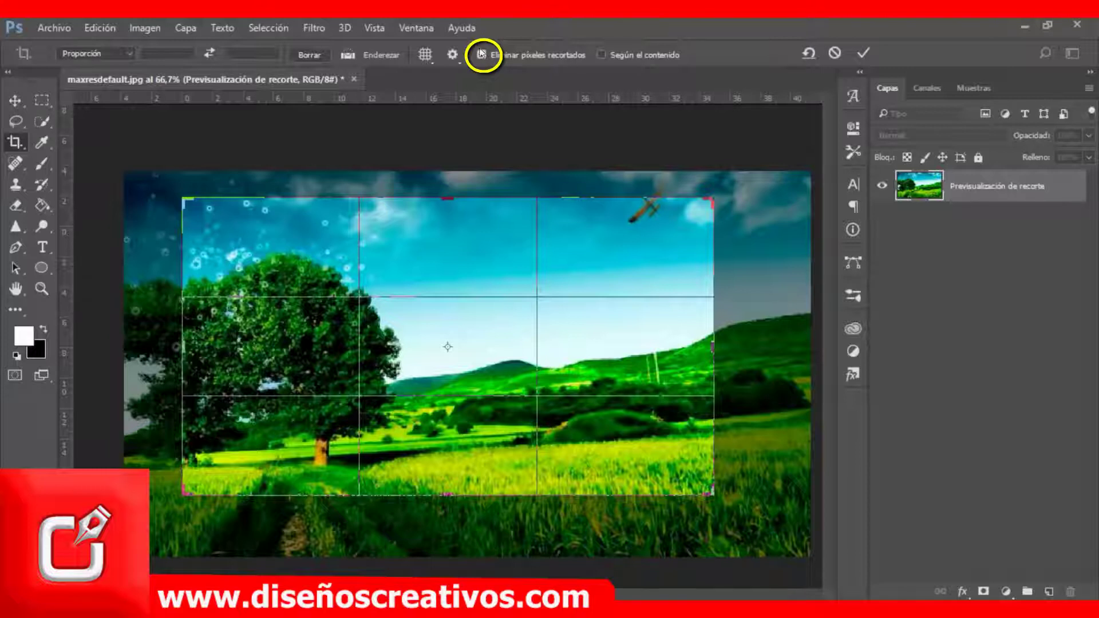
Step: Commit a crop with Eliminar píxeles recortados on, then extend the frame outward on every side
left_click(481, 55)
left_click(864, 53)
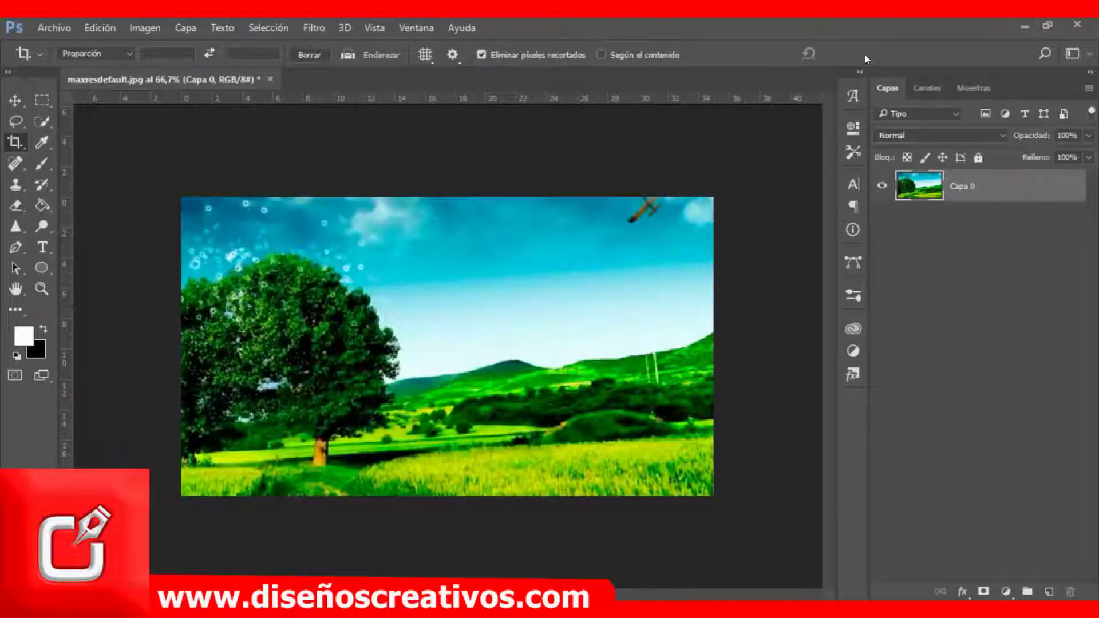
left_click(17, 143)
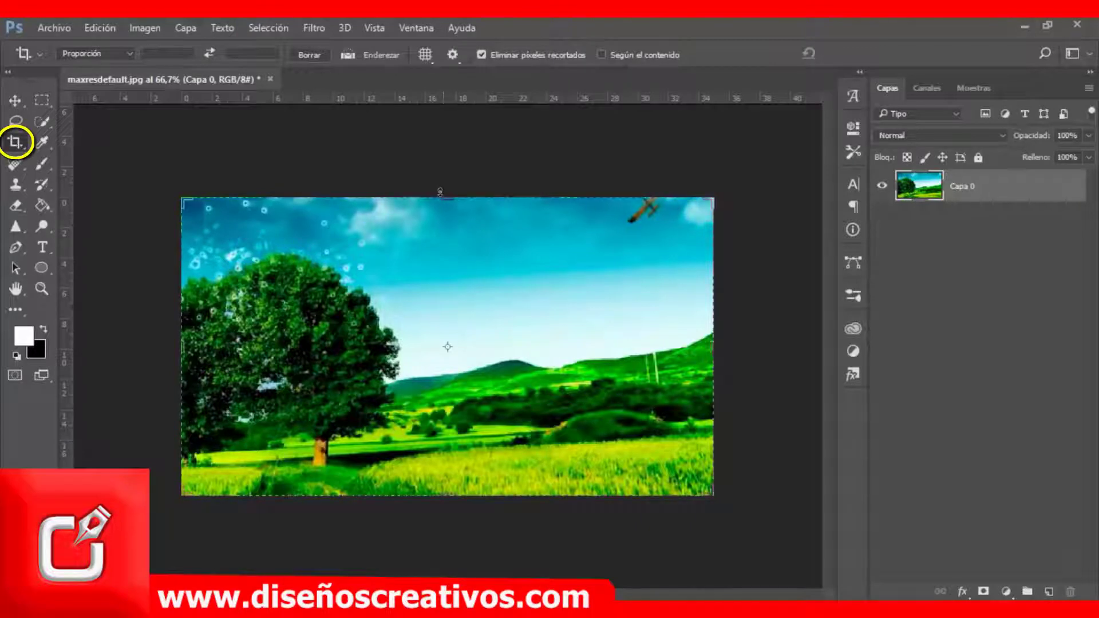
left_click_drag(440, 191, 448, 186)
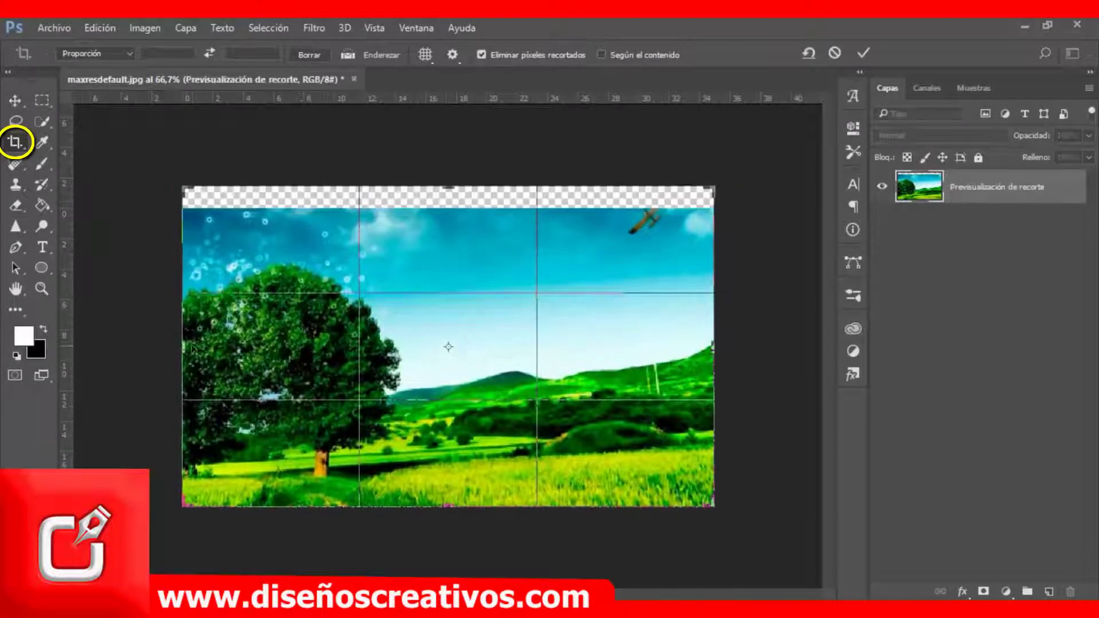
left_click_drag(182, 343, 169, 343)
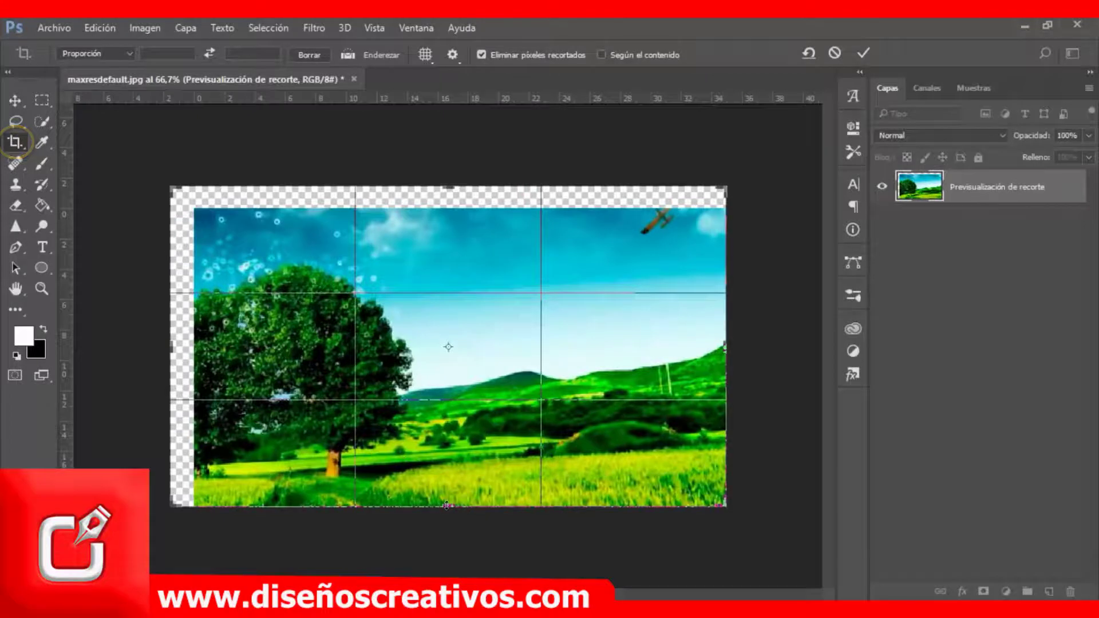
left_click_drag(446, 506, 448, 521)
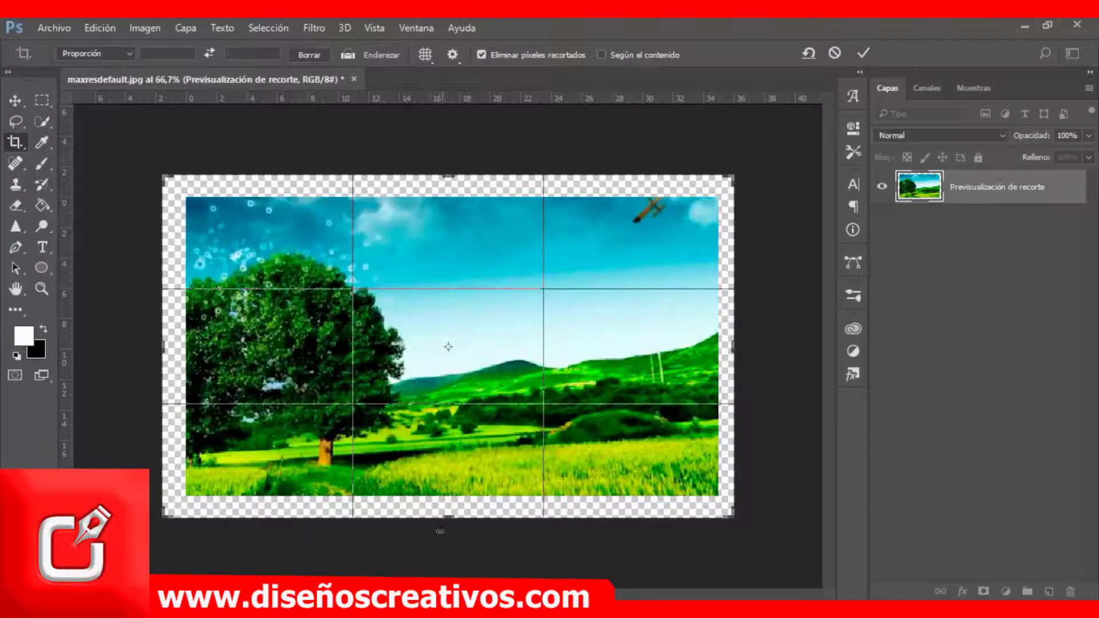
Step: Crop the photo tighter from two corners and shift the layer down about 2.82 cm
key("Return")
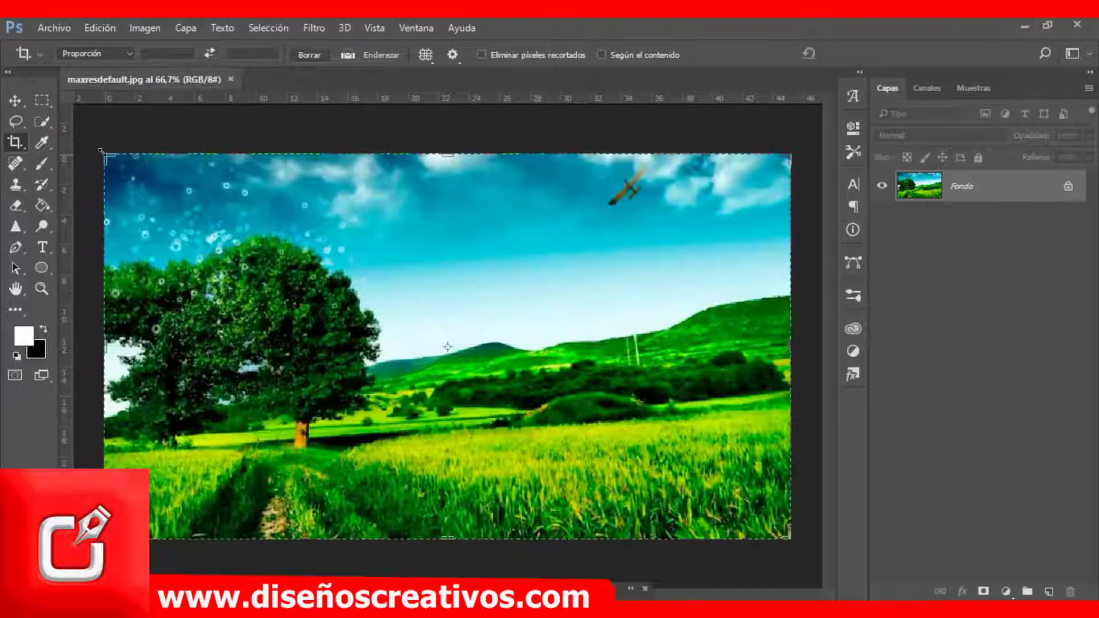
left_click_drag(101, 151, 143, 187)
left_click_drag(750, 505, 724, 466)
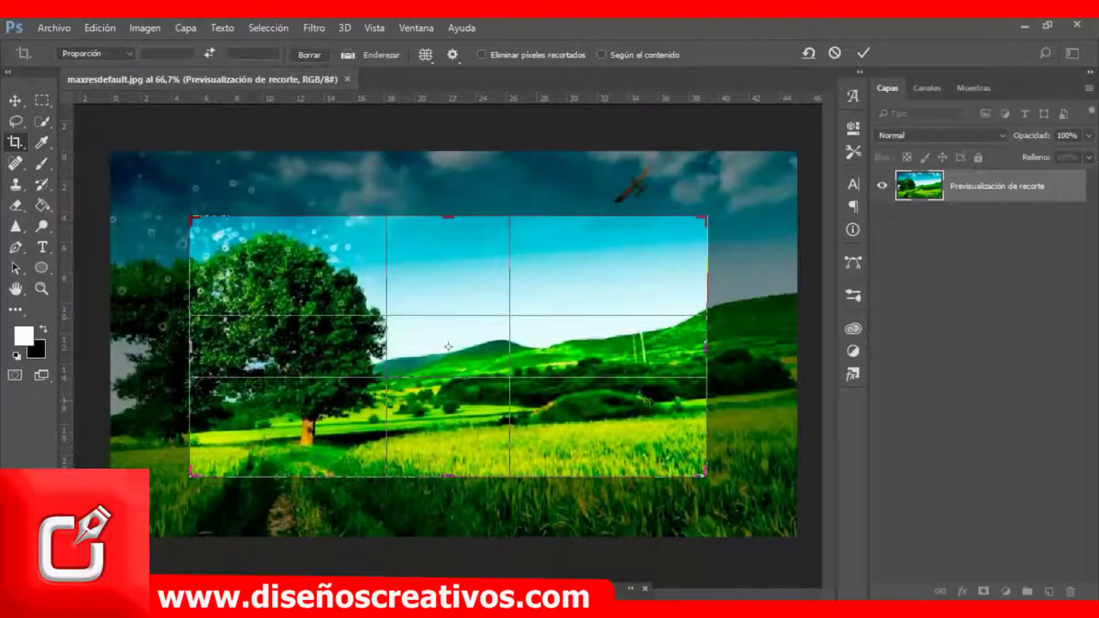
left_click(868, 53)
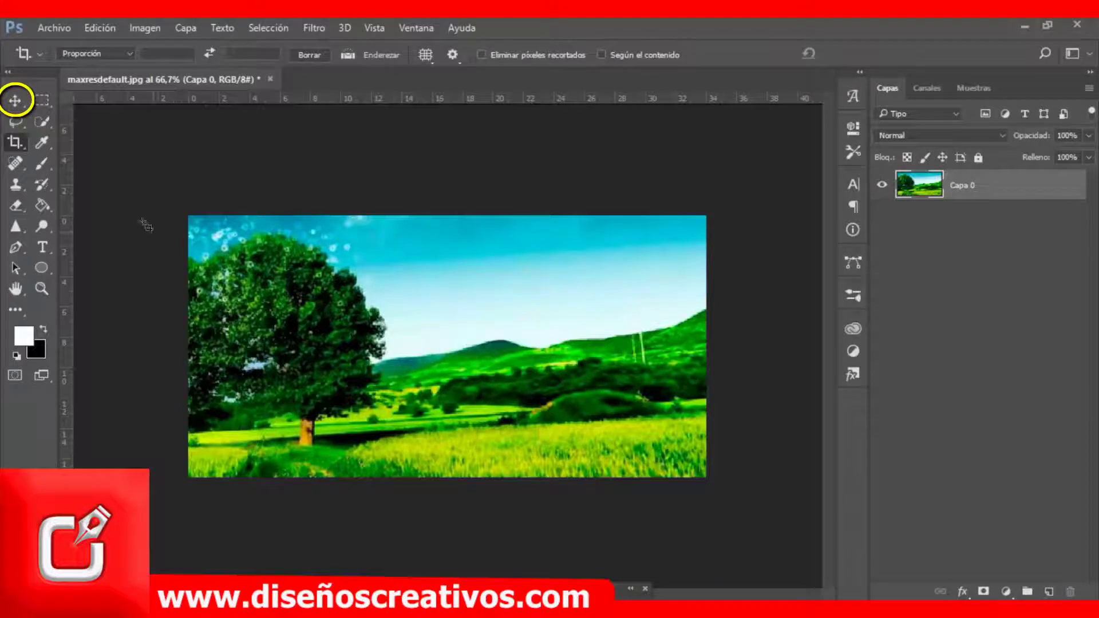
left_click(12, 101)
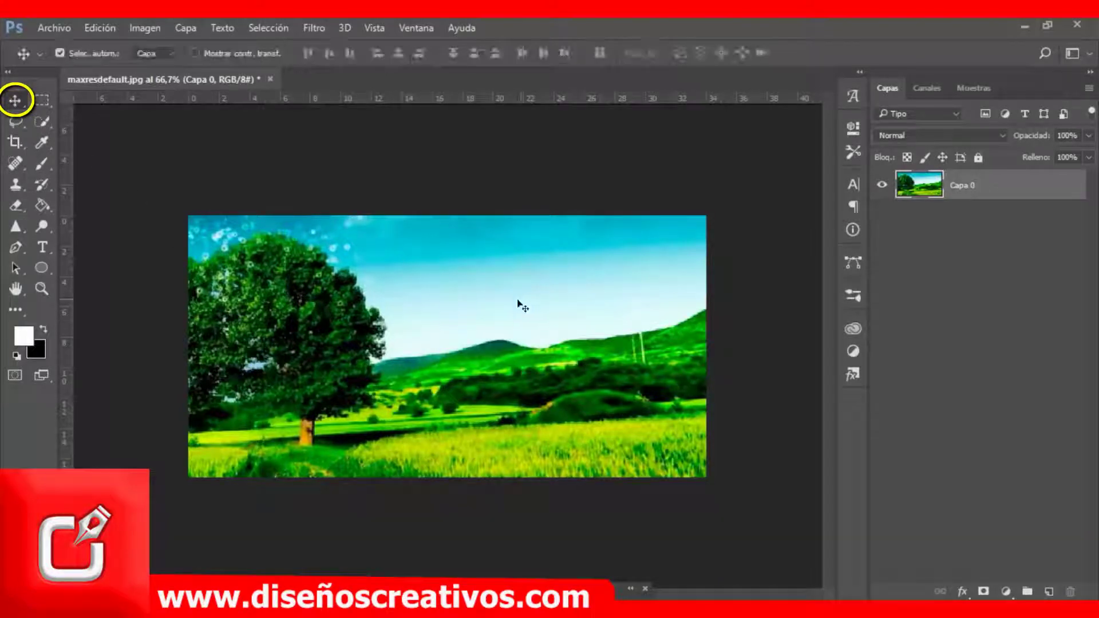
mouse_move(517, 301)
left_mouse_down()
mouse_move(532, 358)
mouse_move(564, 358)
mouse_move(593, 321)
mouse_move(581, 280)
mouse_move(551, 270)
mouse_move(527, 280)
mouse_move(596, 277)
mouse_move(574, 299)
mouse_move(528, 277)
mouse_move(519, 310)
left_mouse_up()
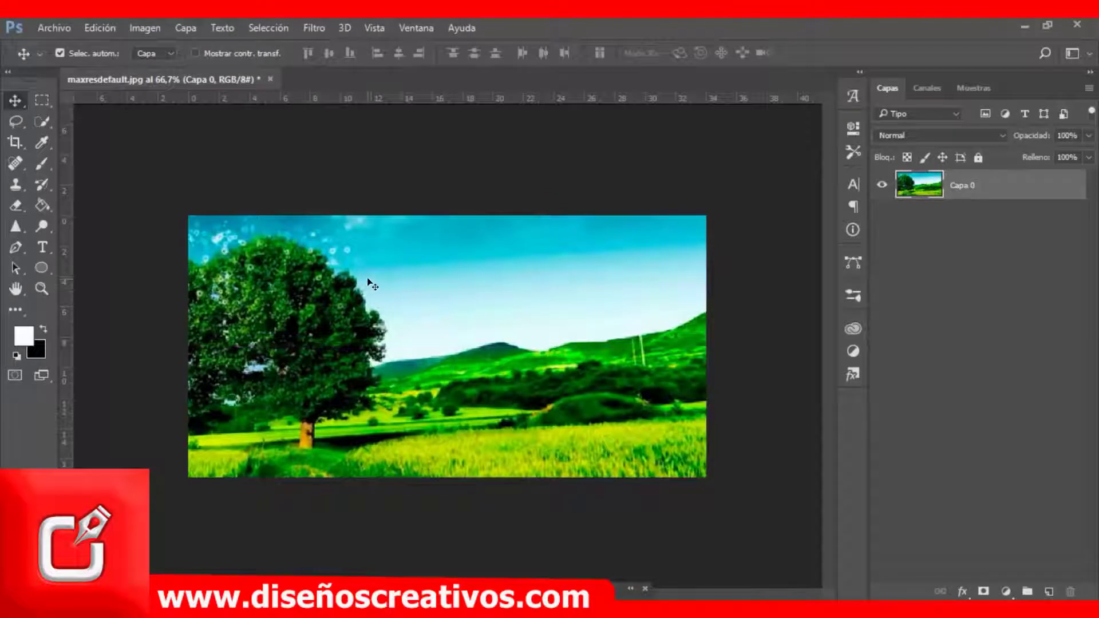
Step: Try rule-of-thirds and grid crop overlays, then set the guides to golden ratio
left_click(14, 145)
left_click(431, 61)
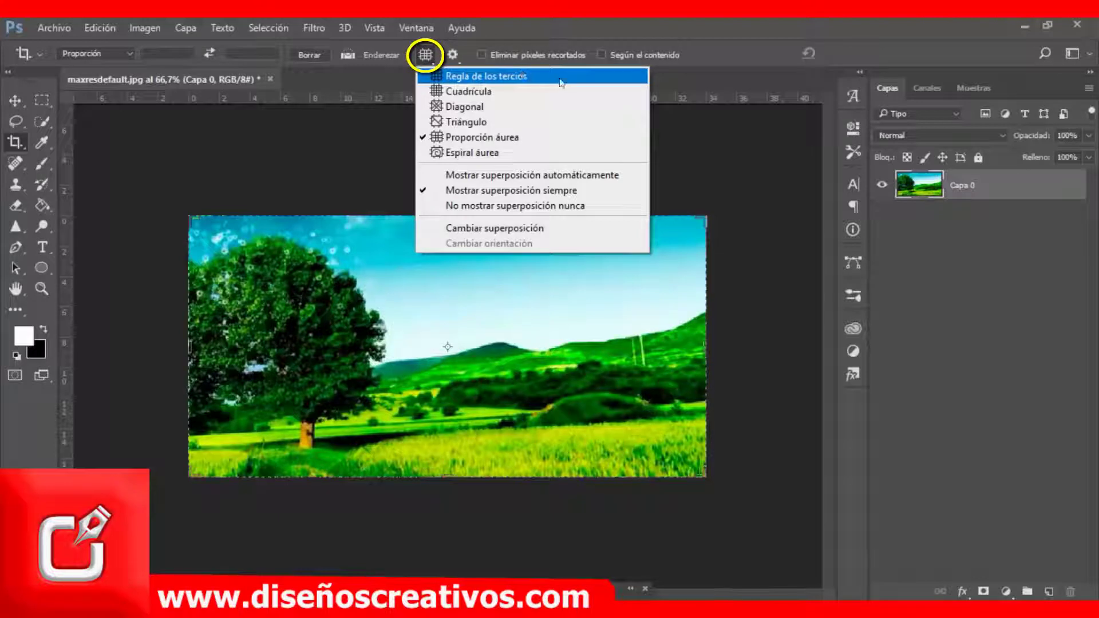
left_click(527, 77)
left_click(402, 286)
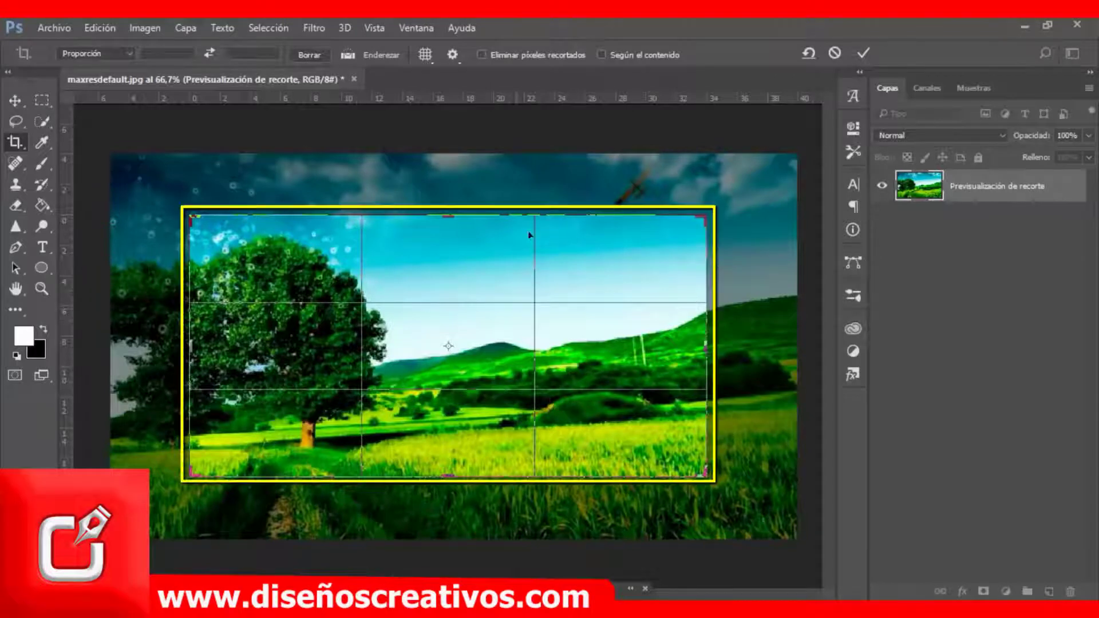
left_click(424, 53)
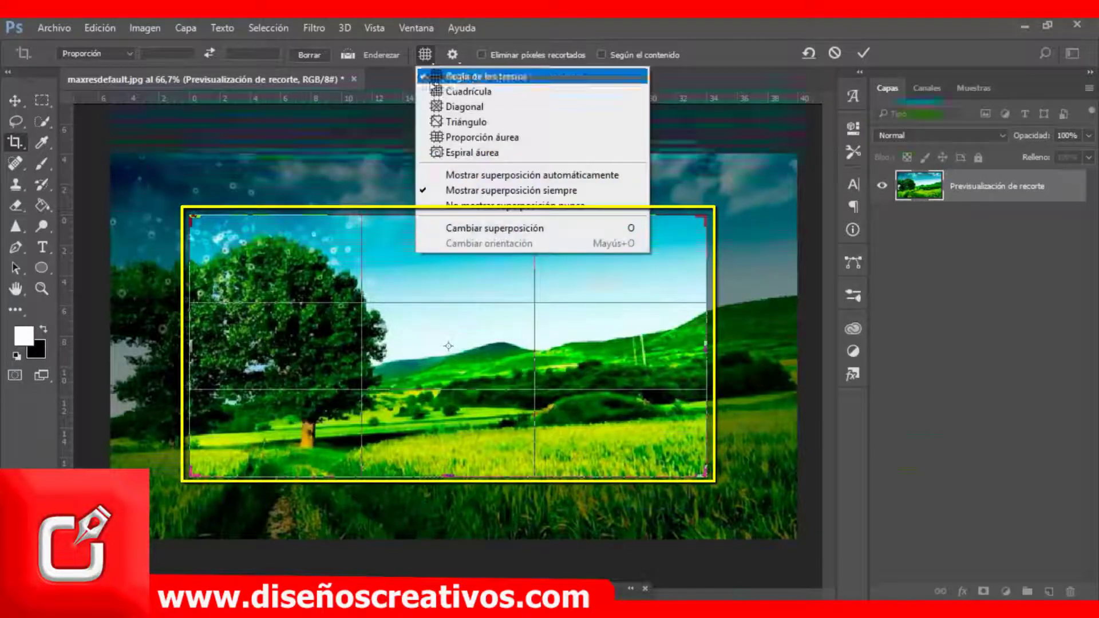
left_click(483, 93)
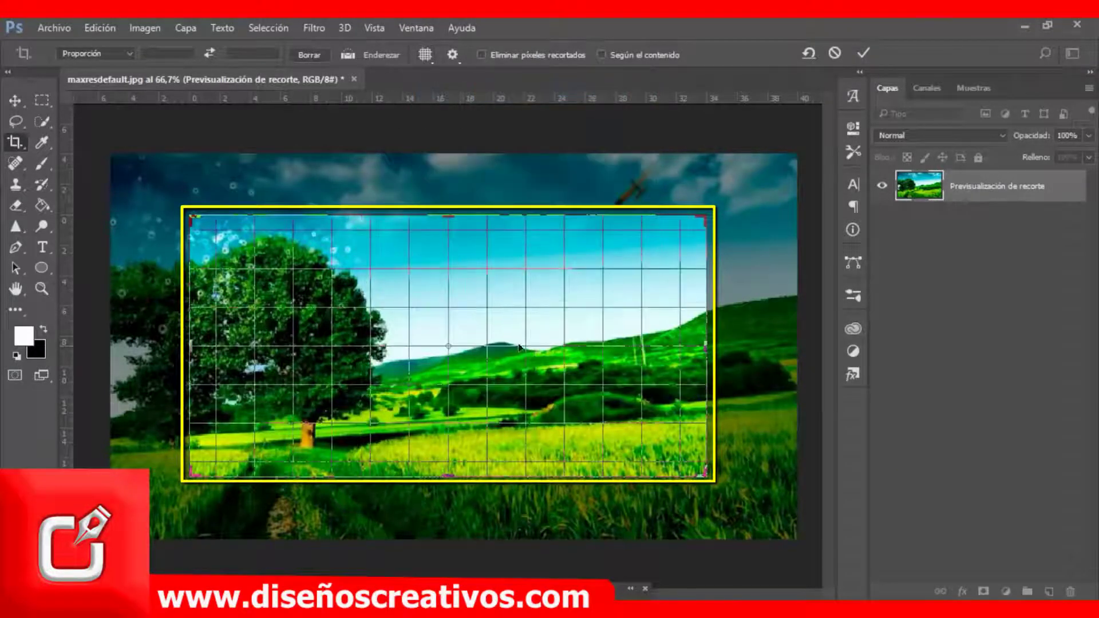
left_click(425, 53)
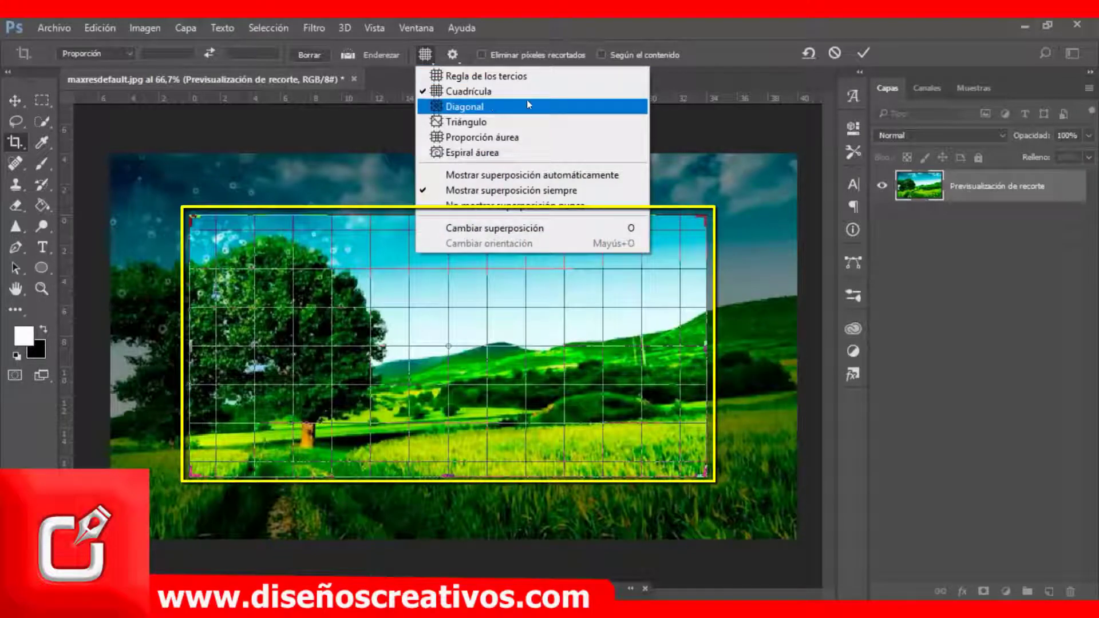
left_click(515, 137)
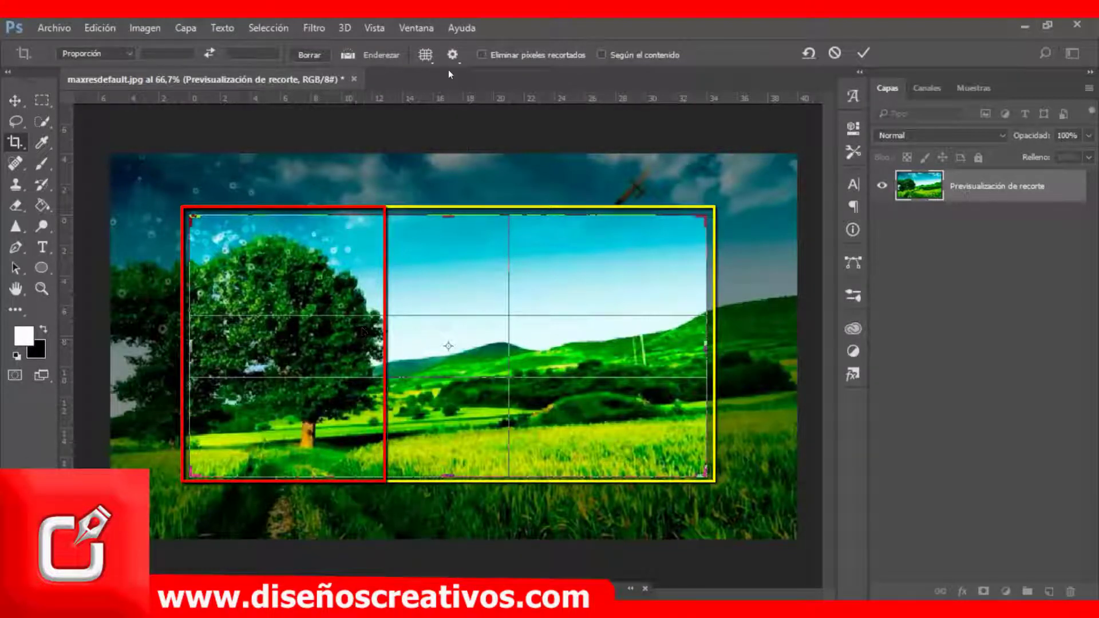
Step: Preview a red crop shield at 75% opacity in the crop settings
left_click(452, 55)
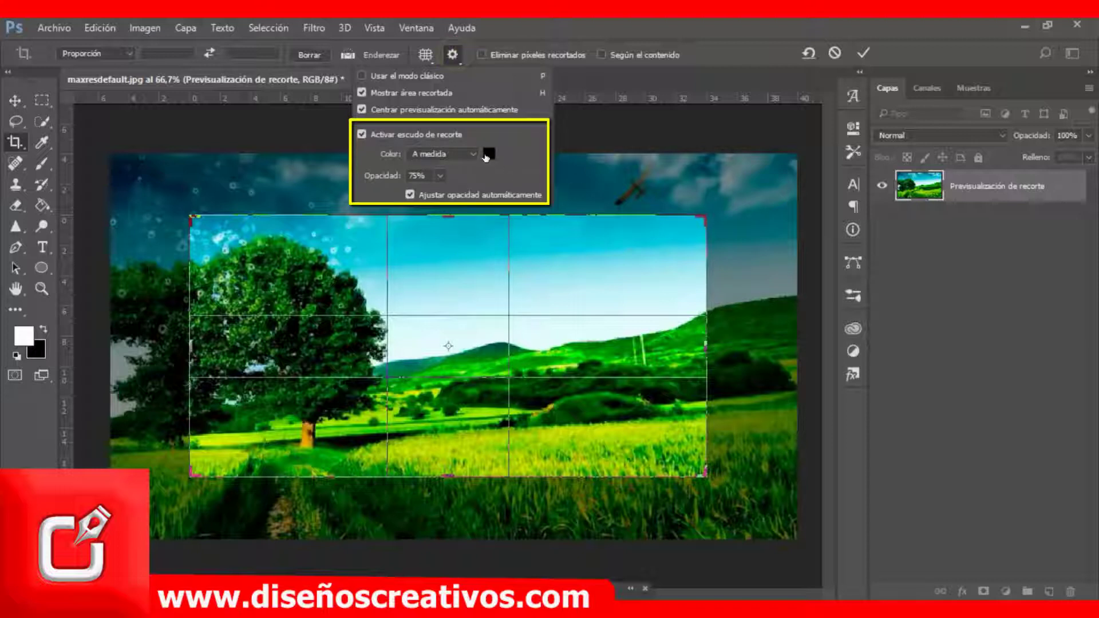
left_click(488, 154)
left_click(816, 152)
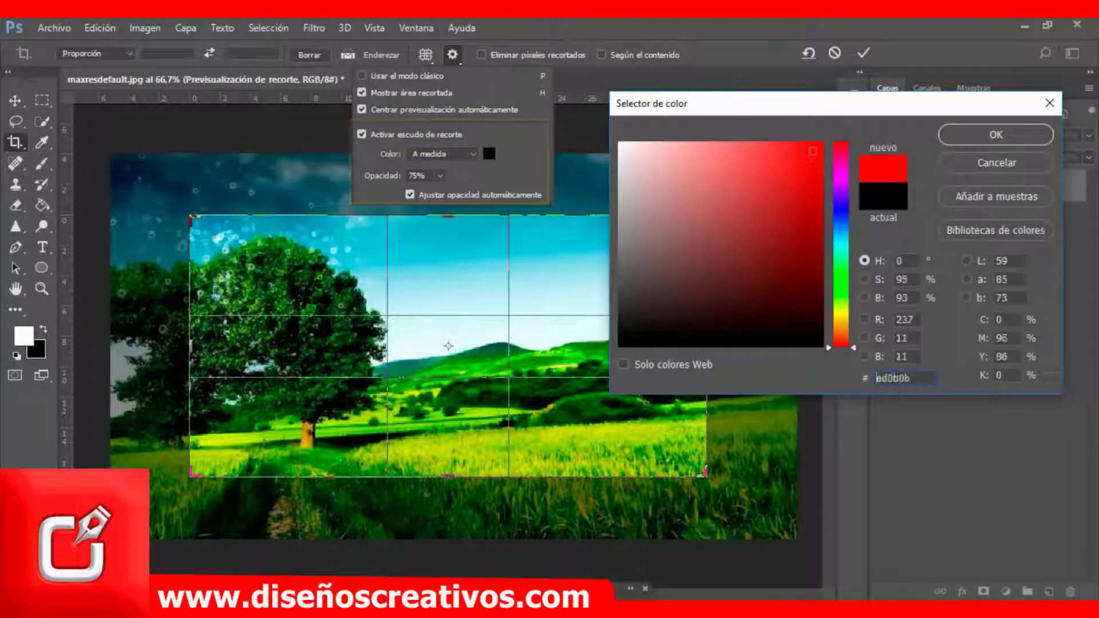
left_click(819, 151)
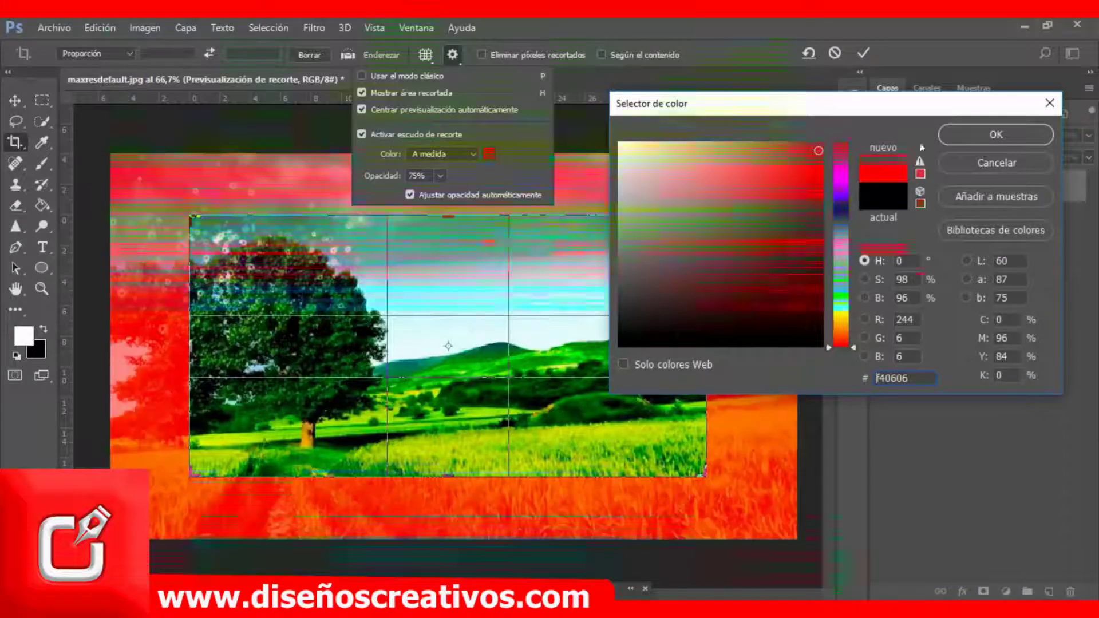
left_click(979, 132)
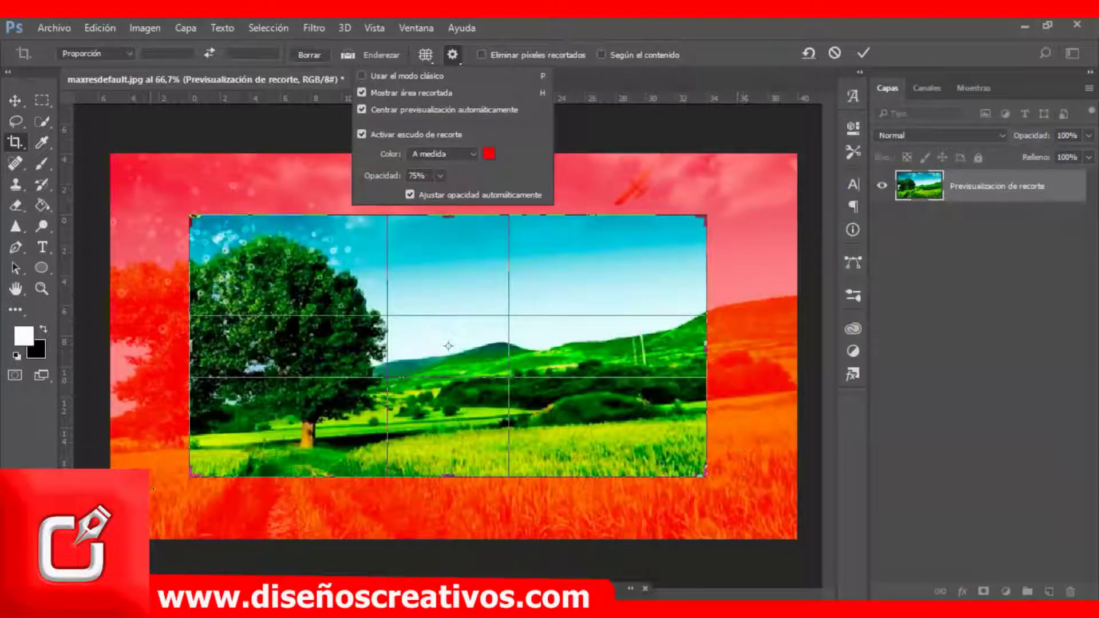
left_click(439, 176)
mouse_move(429, 196)
left_mouse_down()
mouse_move(472, 195)
mouse_move(445, 195)
left_mouse_up()
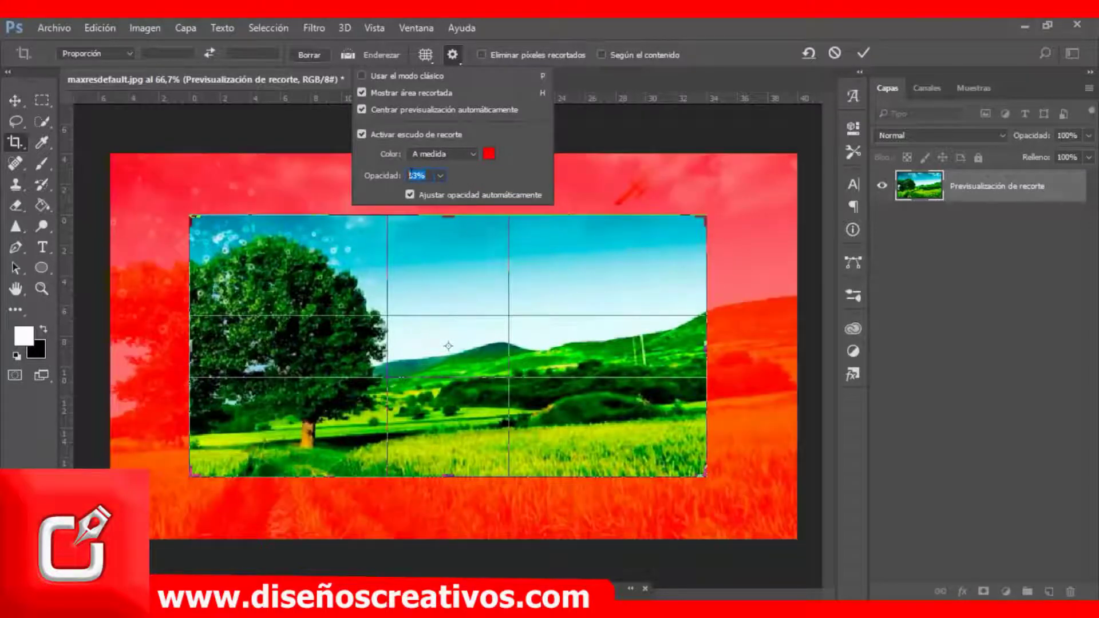
type("75")
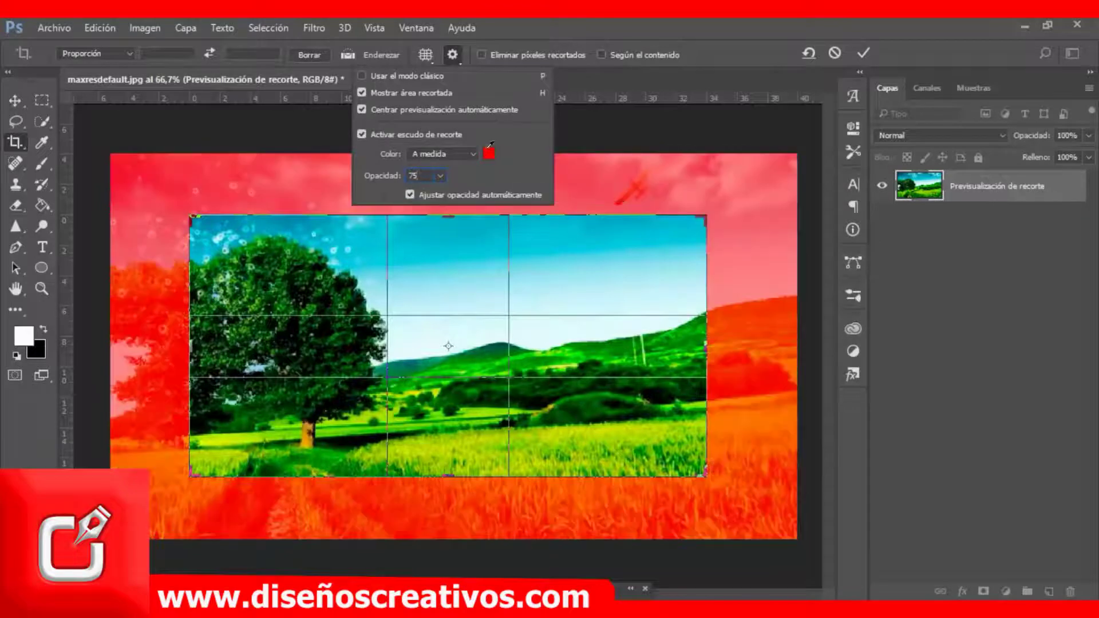
Step: Set the crop shield colour back to black and confirm the settings
left_click(488, 153)
left_click_drag(700, 296, 771, 347)
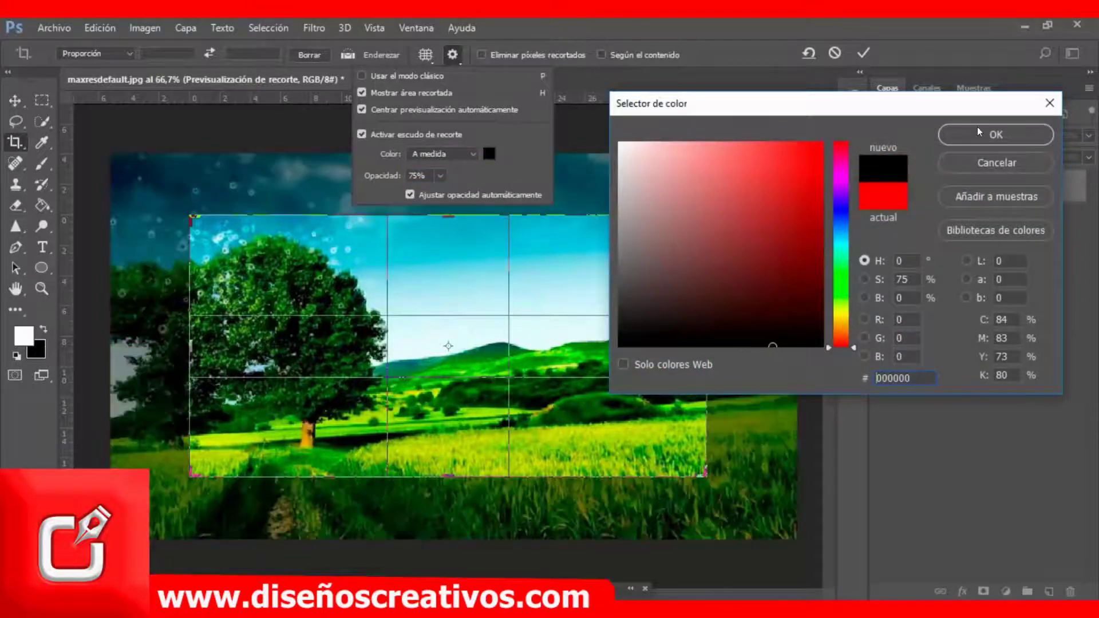
left_click(979, 132)
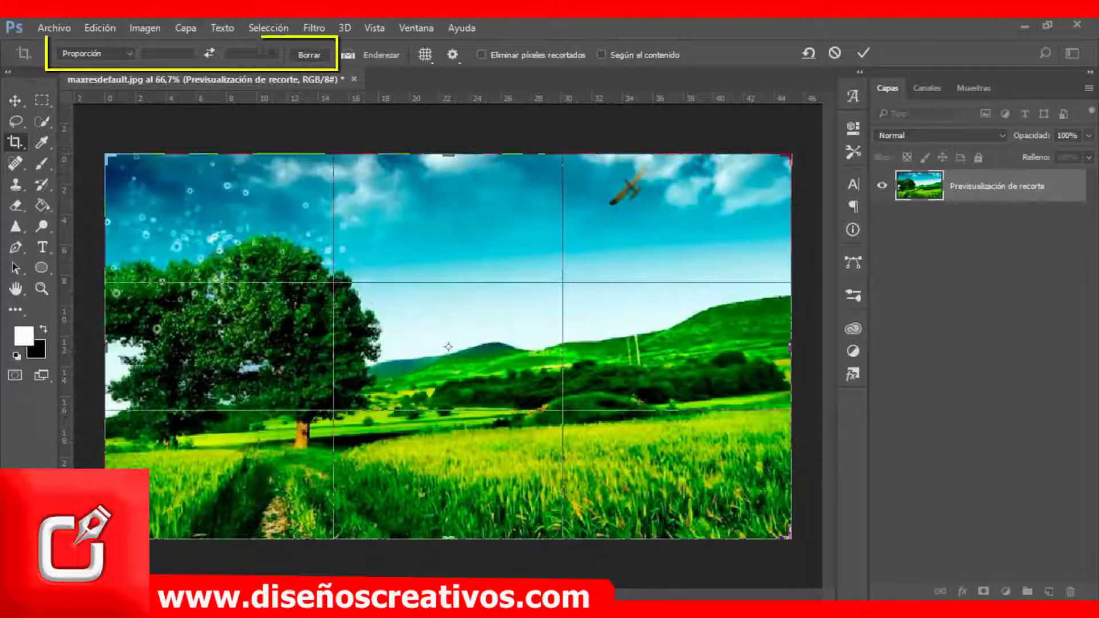
Step: Choose the 4 x 5 pulg. 300 ppp preset and resize the portrait crop box over the landscape
left_click(94, 54)
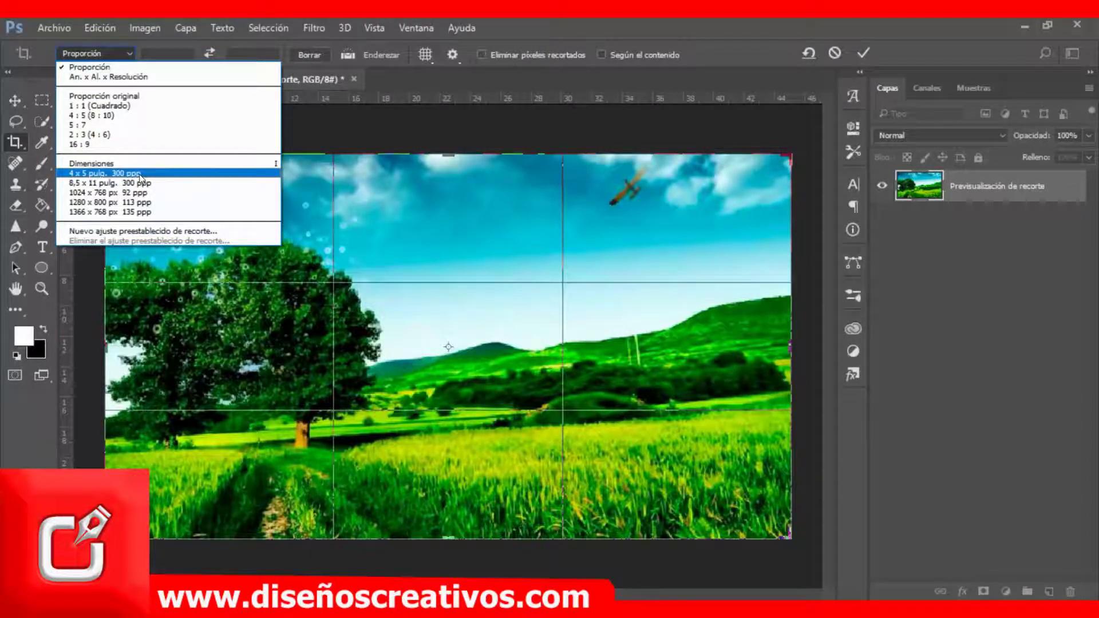
left_click(153, 173)
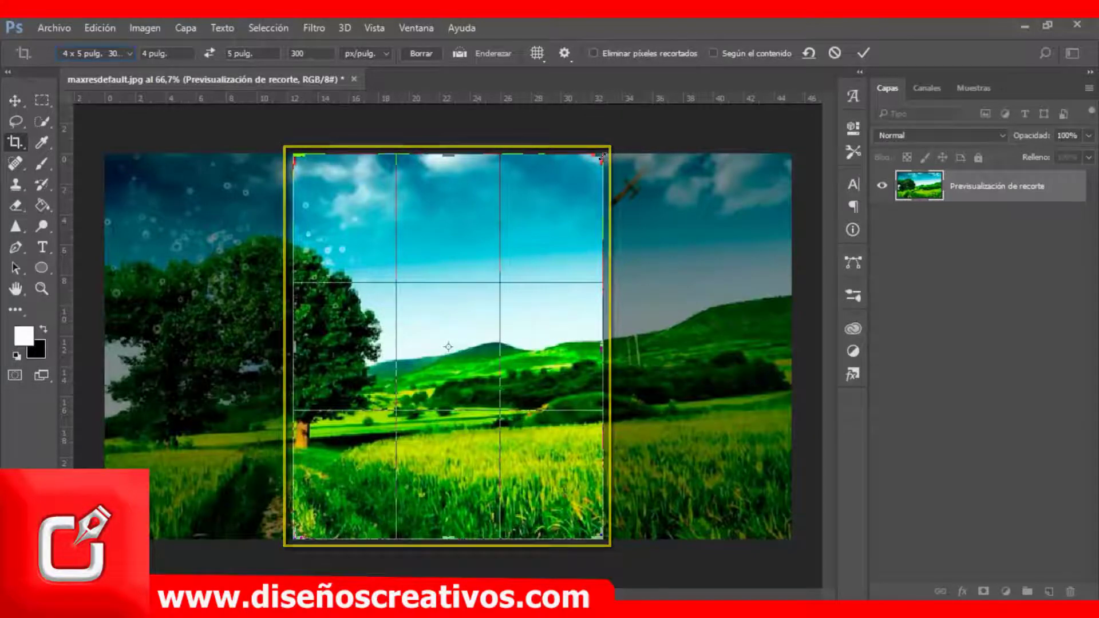
left_click_drag(604, 157, 566, 200)
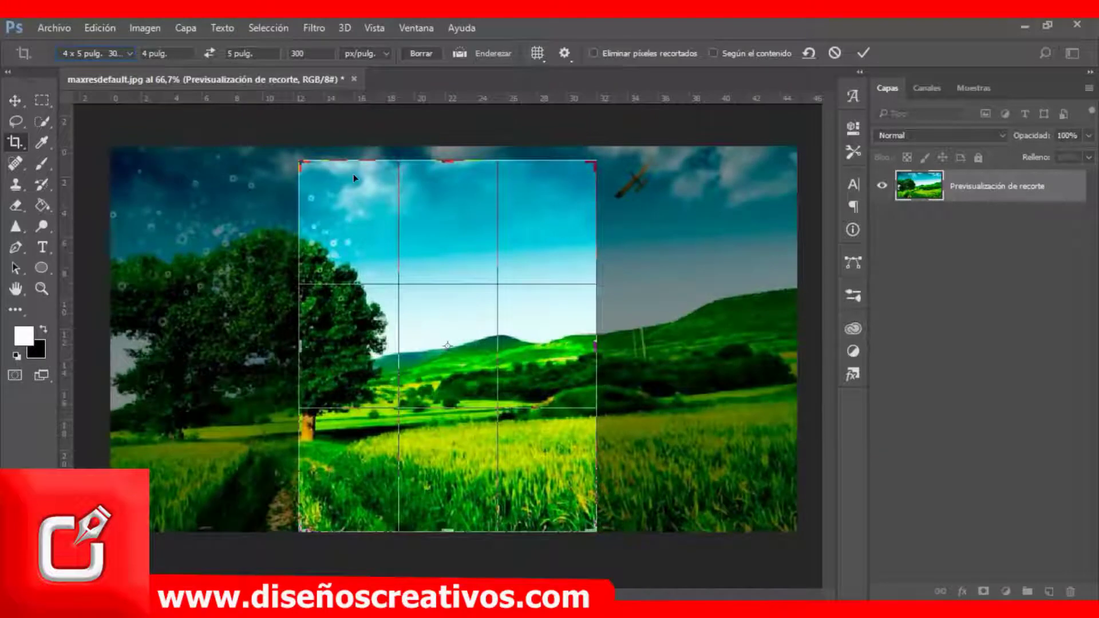
left_click_drag(590, 347, 592, 341)
Step: Apply the portrait crop, then switch to the Perspective Crop tool for the skyline photo
left_click(863, 55)
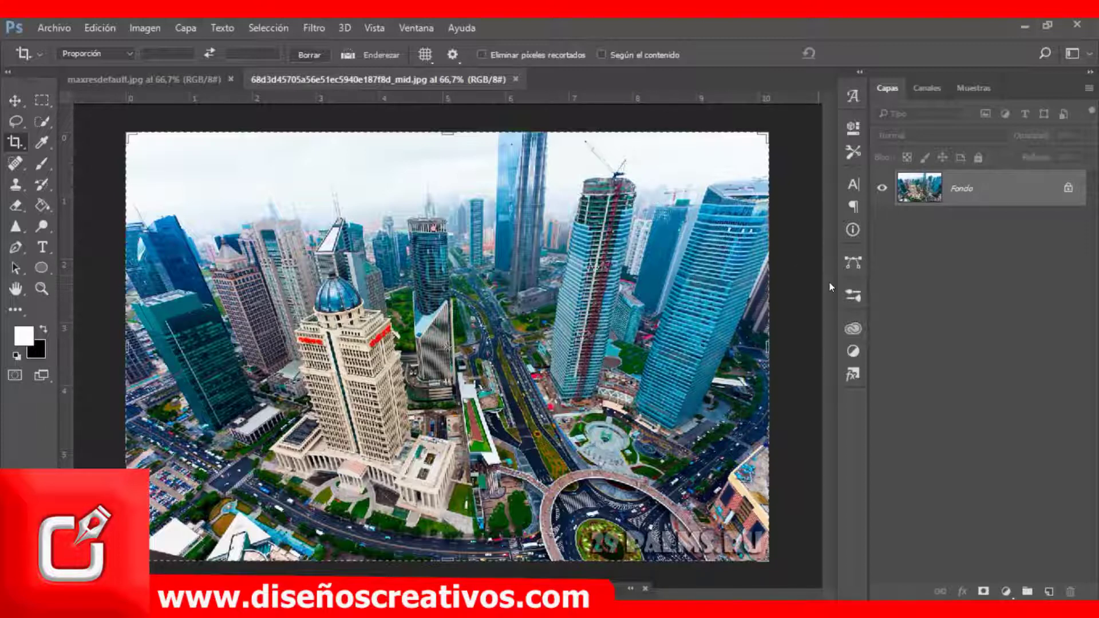
left_click(16, 143)
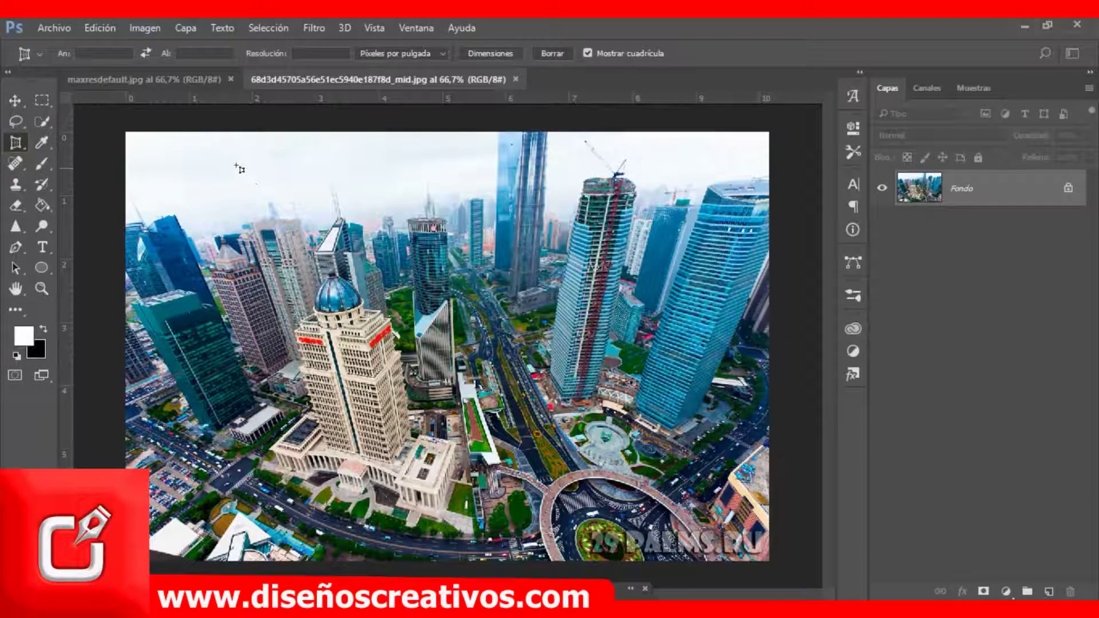
Step: Draw a perspective crop box and angle its four corners to follow the leaning towers
left_click_drag(539, 433, 616, 489)
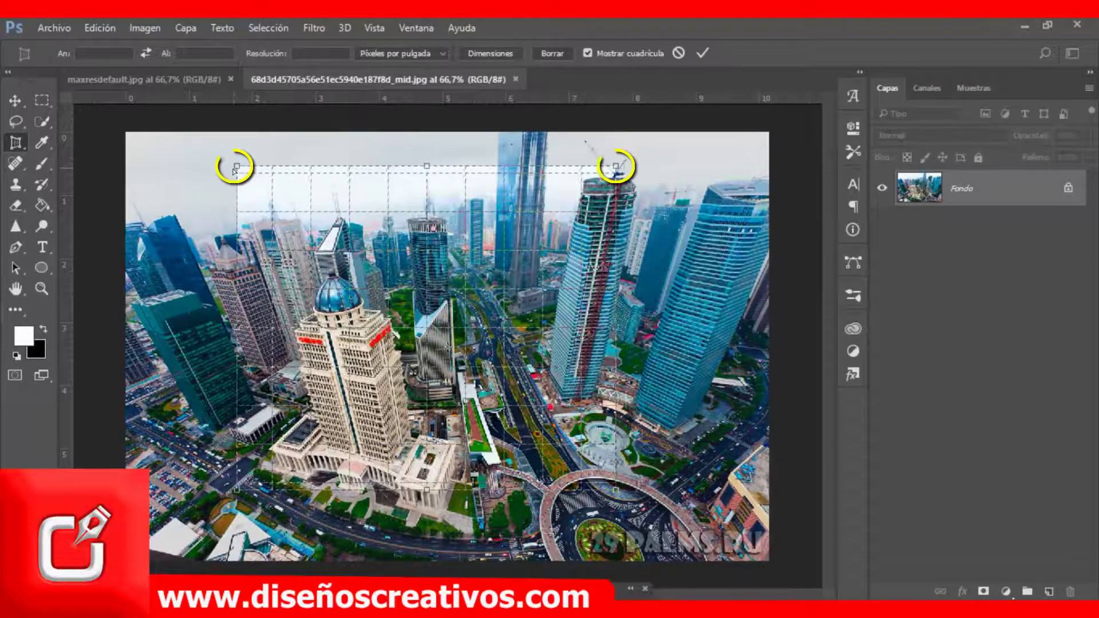
left_click_drag(238, 168, 173, 132)
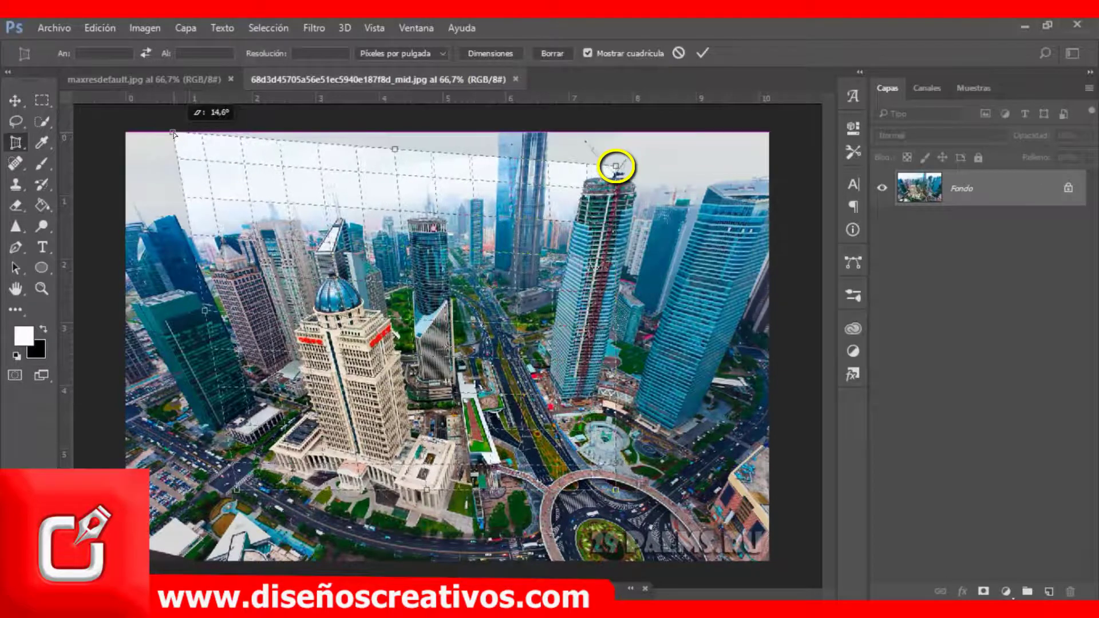
left_click_drag(230, 518, 306, 563)
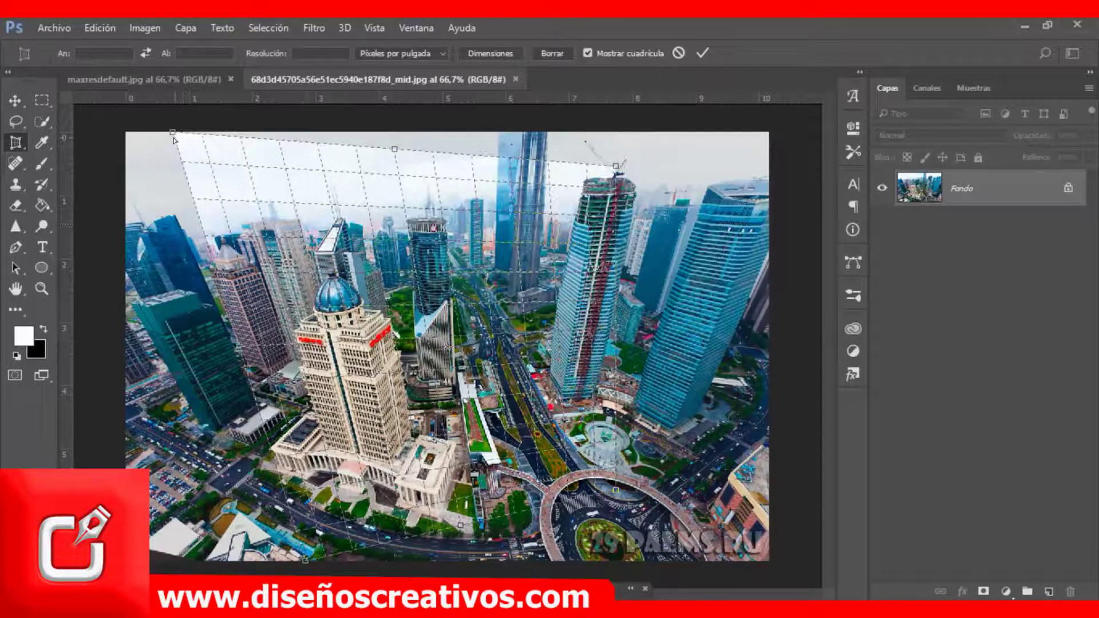
left_click_drag(173, 137, 152, 135)
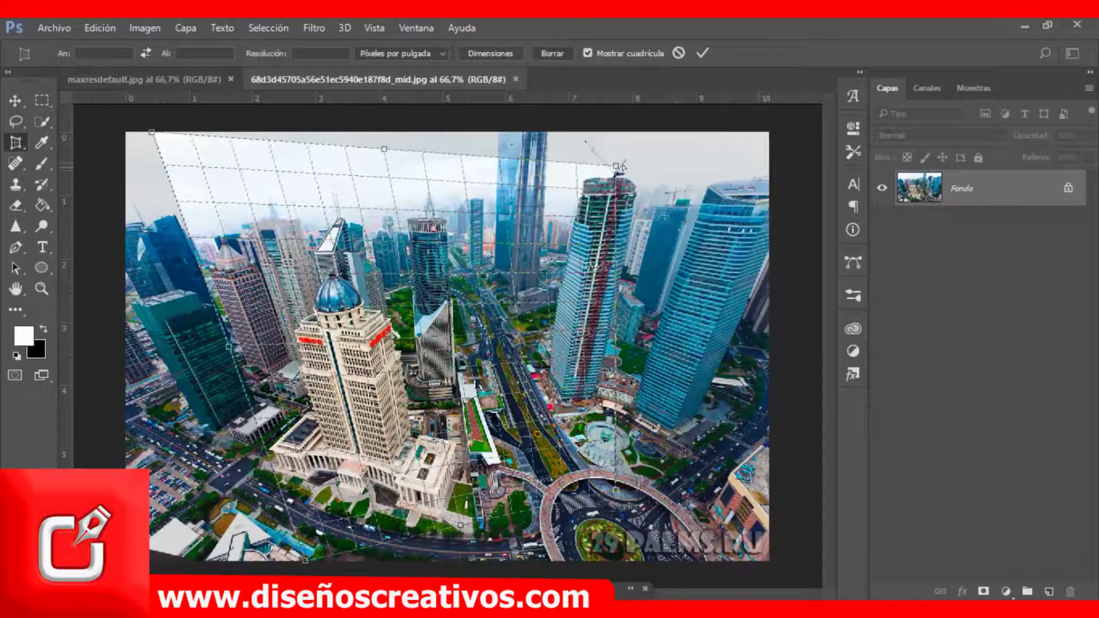
left_click_drag(615, 166, 730, 134)
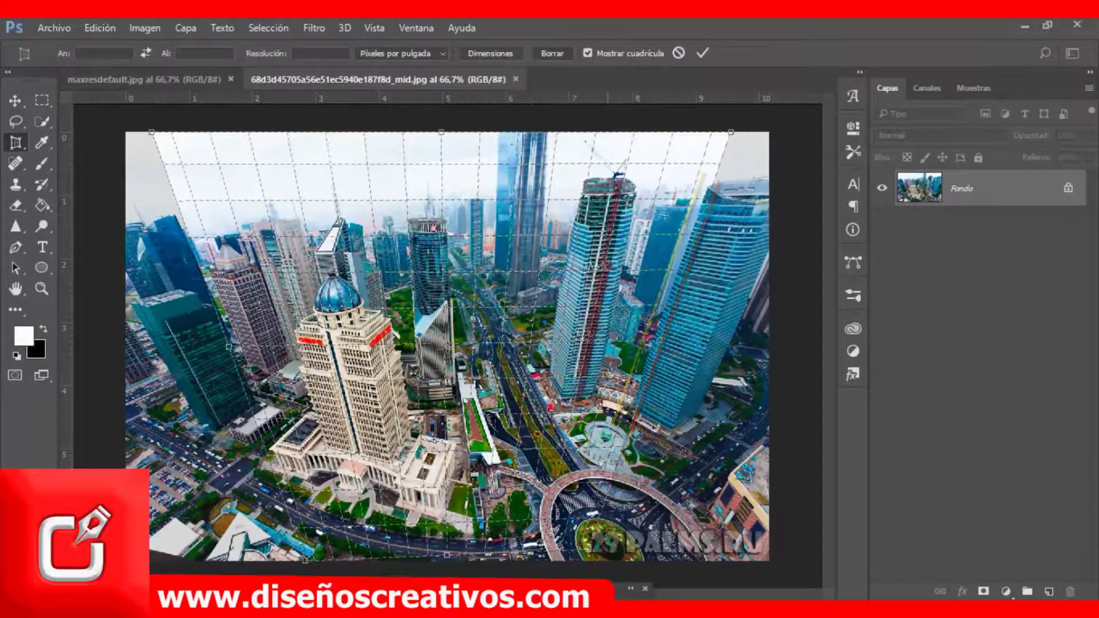
left_click_drag(590, 552, 585, 561)
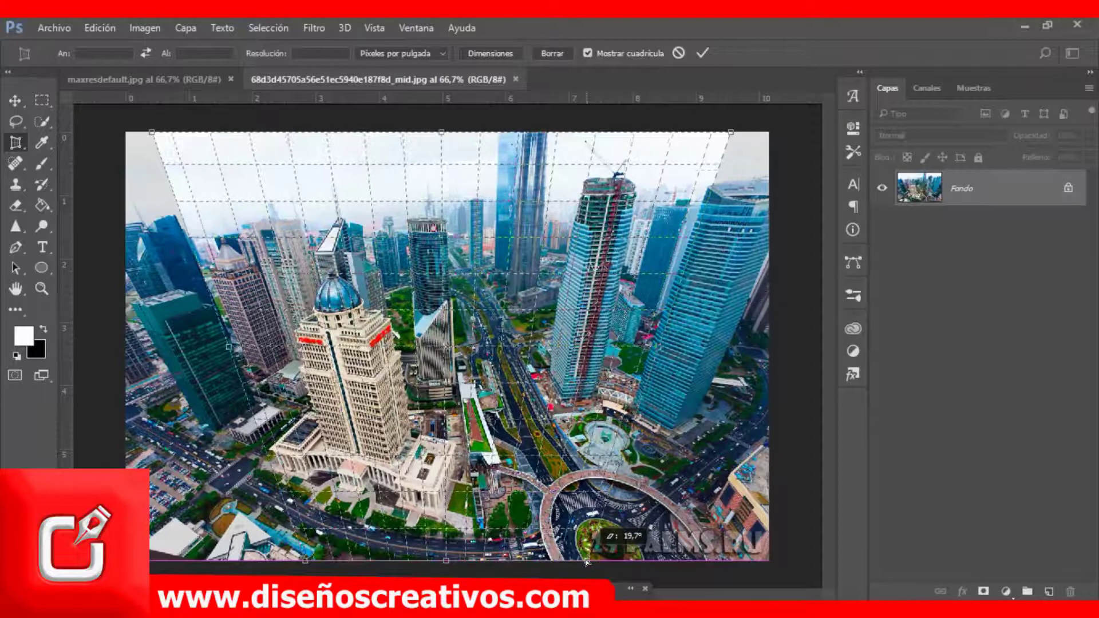
Step: Commit the perspective crop so the towers stand upright, then switch to the Move tool (V)
left_click(703, 52)
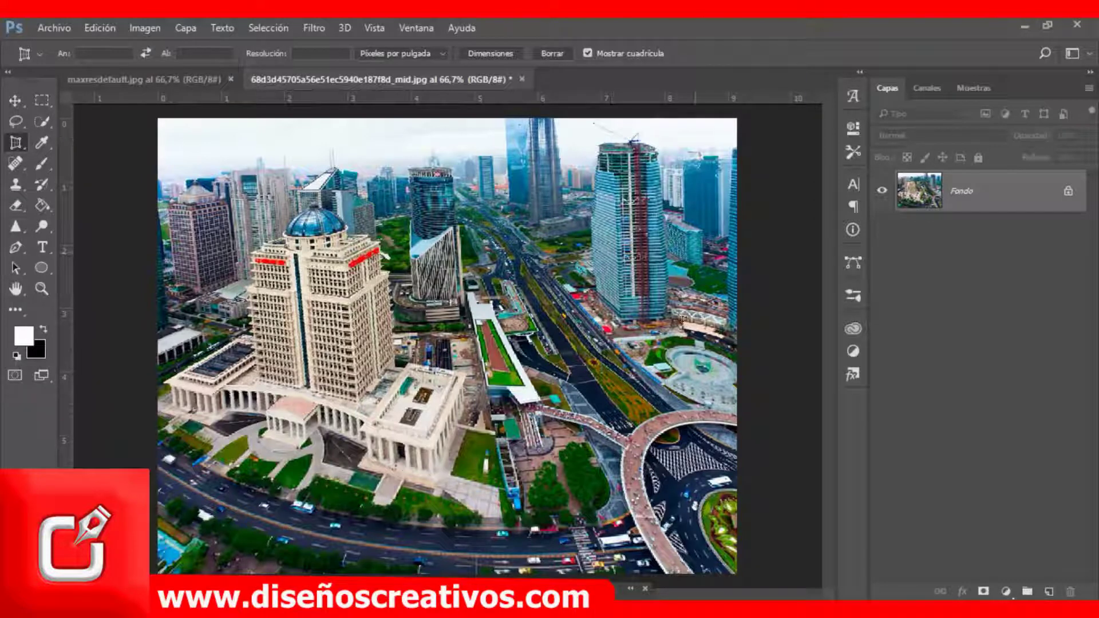
key("v")
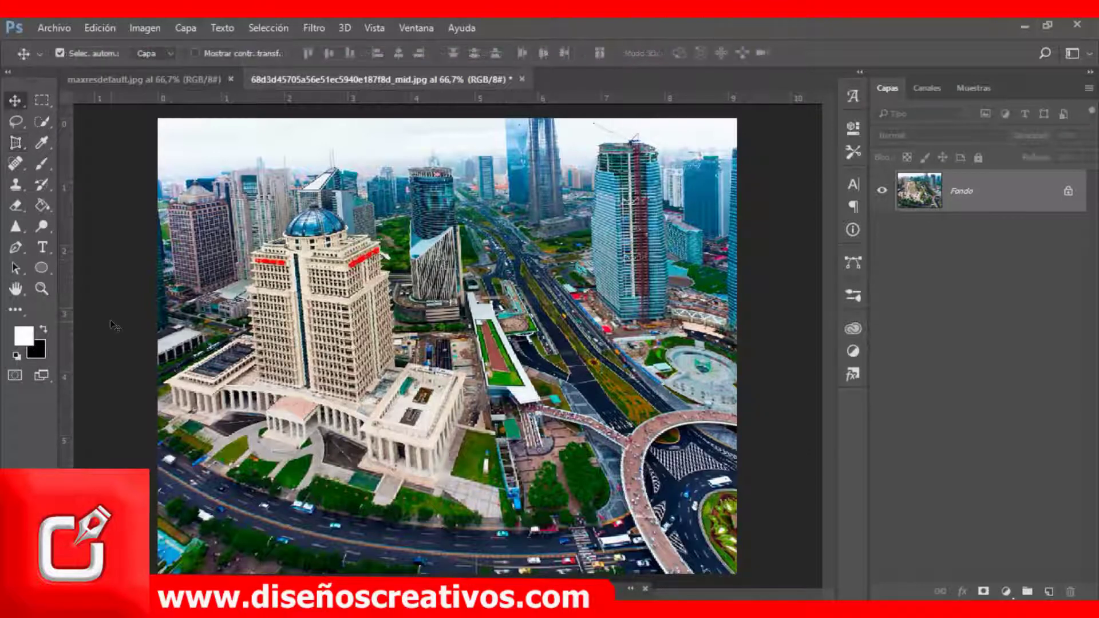